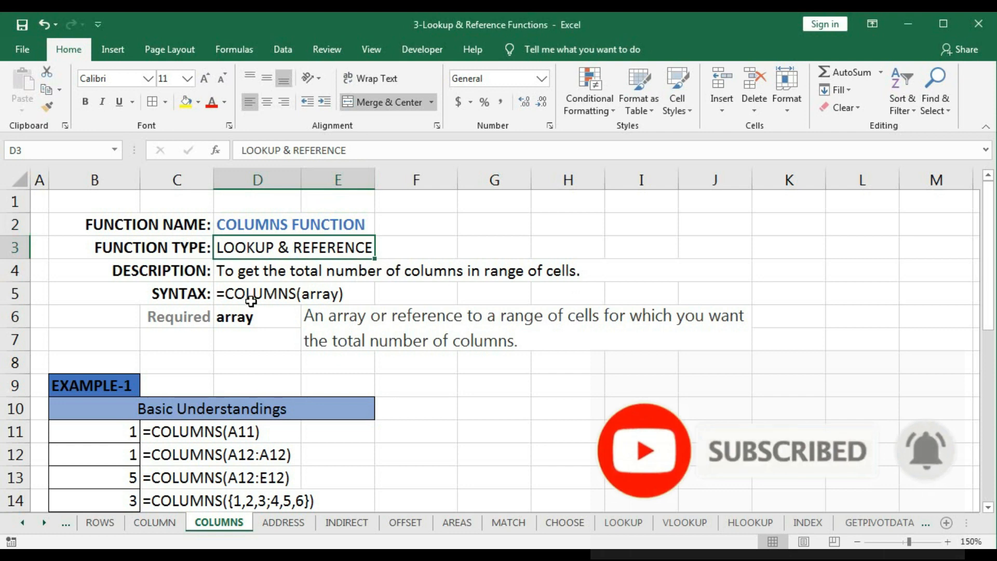
- Clear the existing formulas from the Example-1 result cells B11:B14
{"action": "left_click", "coordinate": [231, 296]}
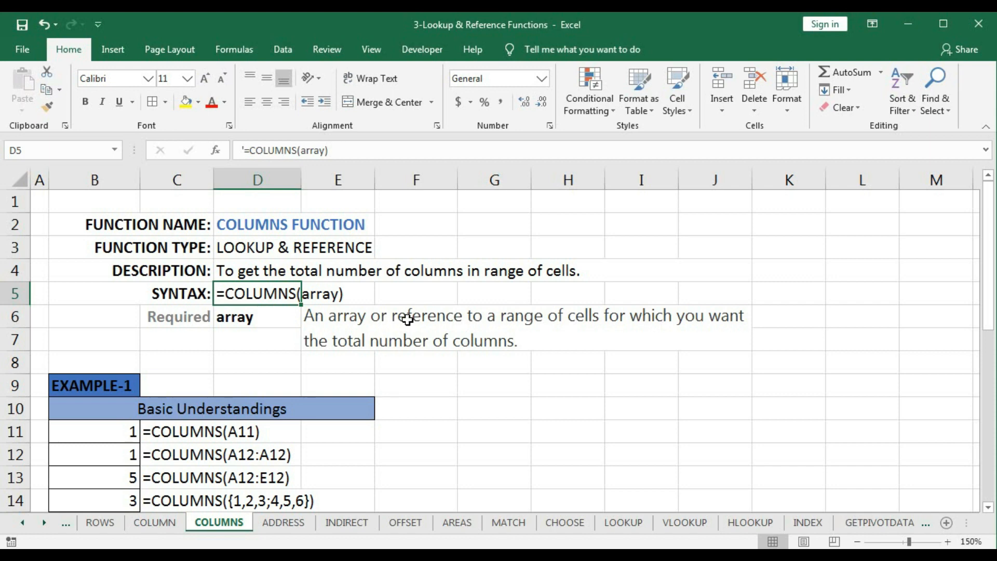
{"action": "scroll", "coordinate": [403, 349], "scroll_direction": "down", "scroll_amount": 2}
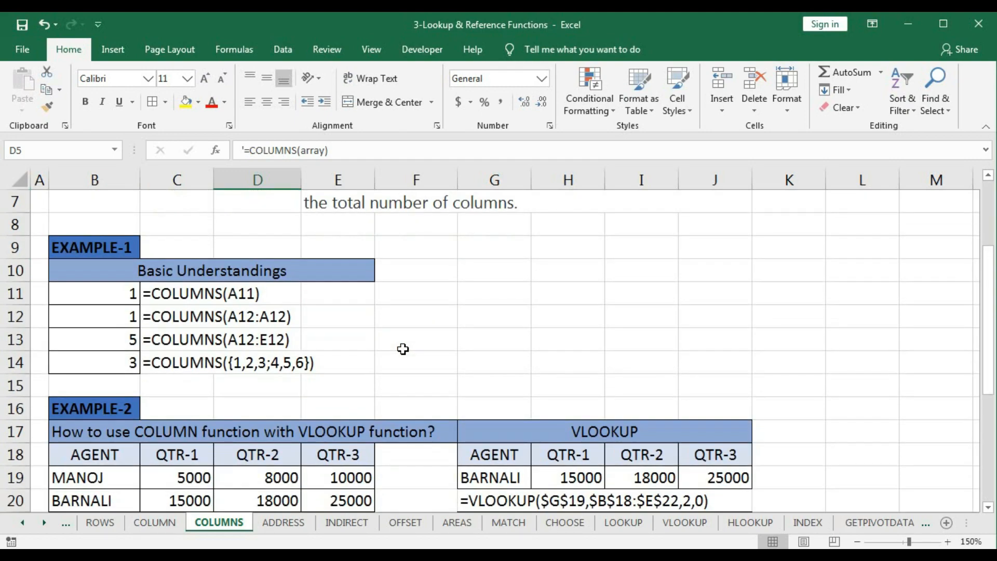
{"action": "scroll", "coordinate": [403, 349], "scroll_direction": "down", "scroll_amount": 2}
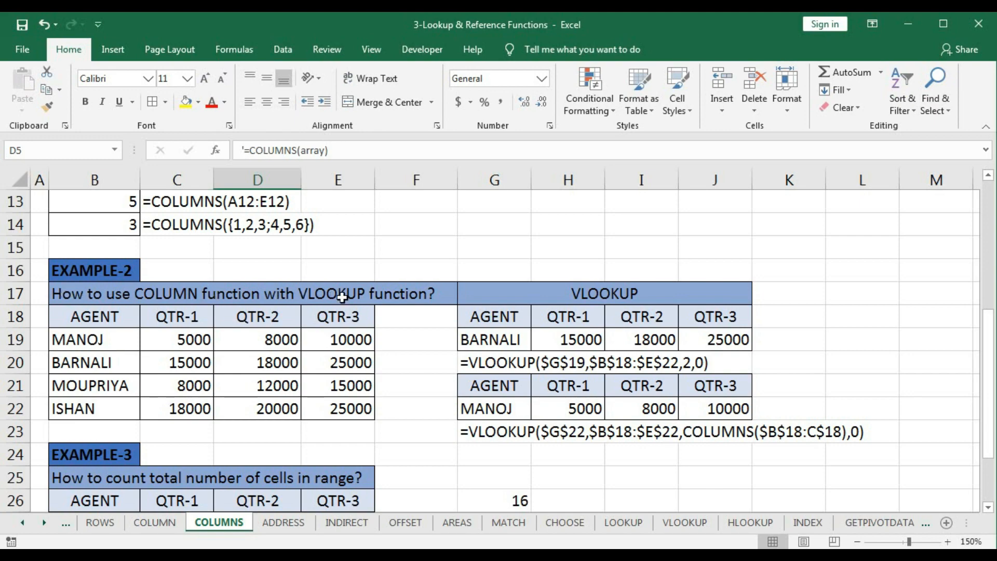
{"action": "scroll", "coordinate": [342, 297], "scroll_direction": "down", "scroll_amount": 3}
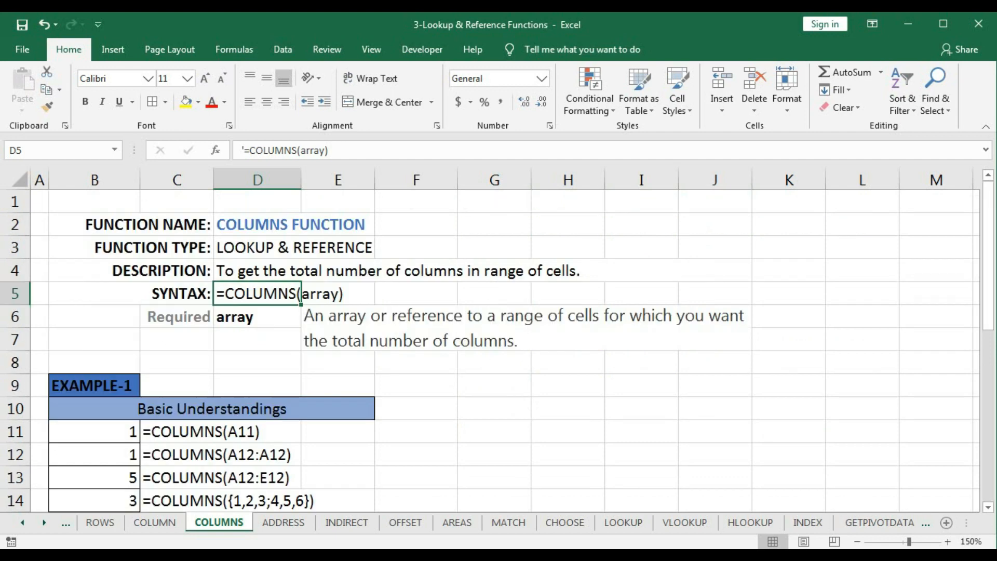
{"action": "left_click_drag", "start_coordinate": [93, 435], "coordinate": [101, 491]}
{"action": "key", "text": "Delete"}
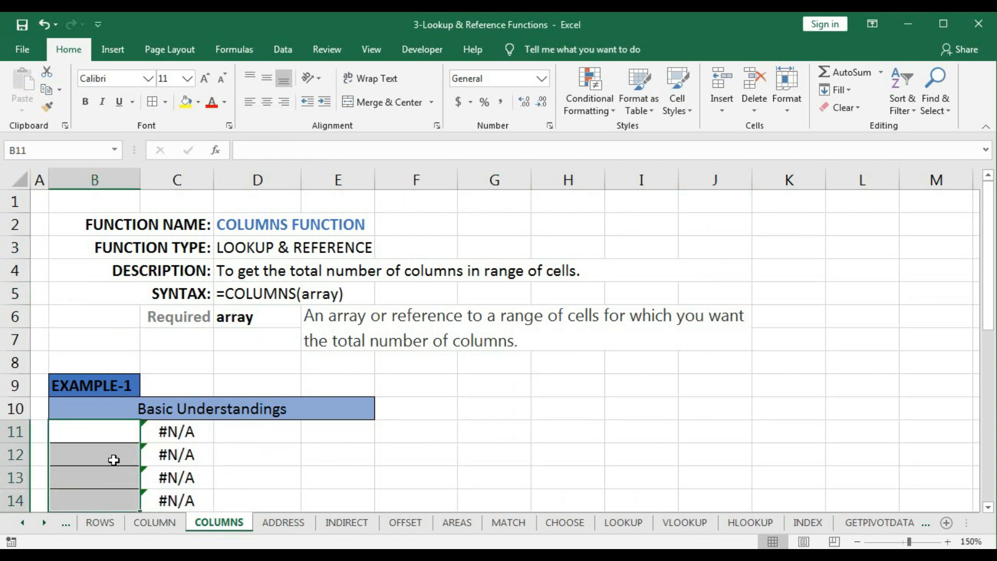
- Enter the single-cell formula =COLUMNS(B6) in cell B11 and inspect its cell reference
{"action": "left_click", "coordinate": [125, 435]}
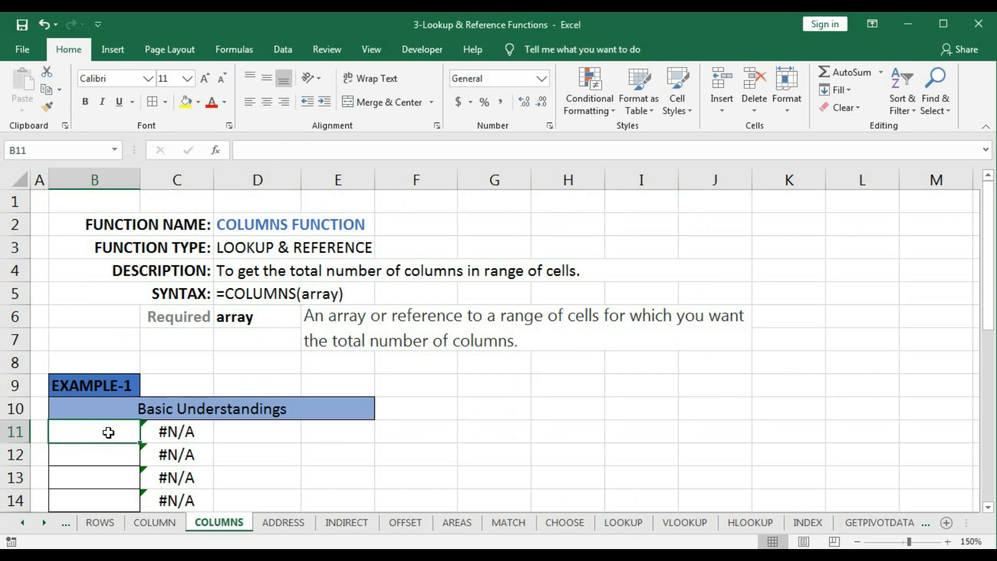
{"action": "type", "text": "=col"}
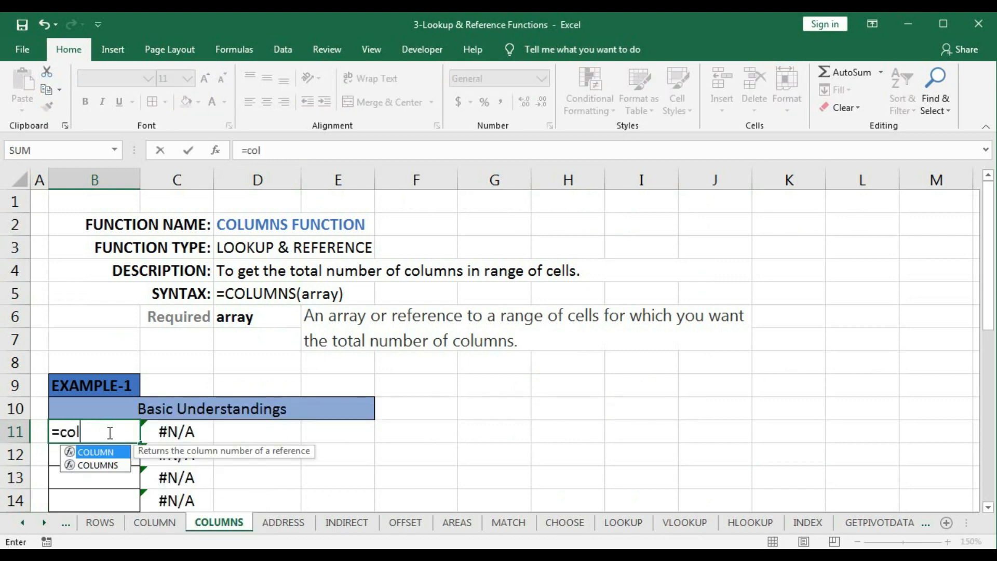
{"action": "type", "text": "umns"}
{"action": "key", "text": "Tab"}
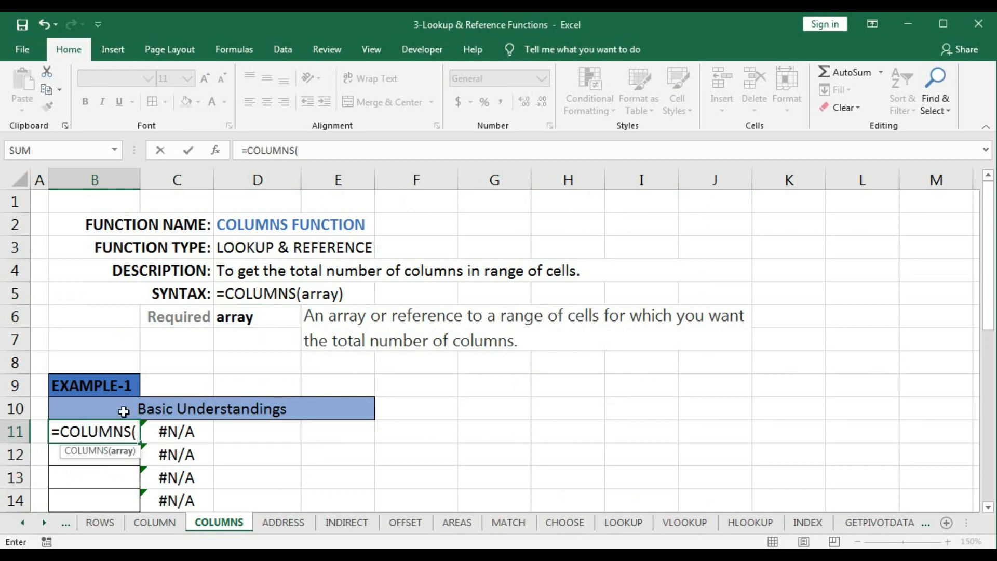
{"action": "left_click", "coordinate": [90, 316]}
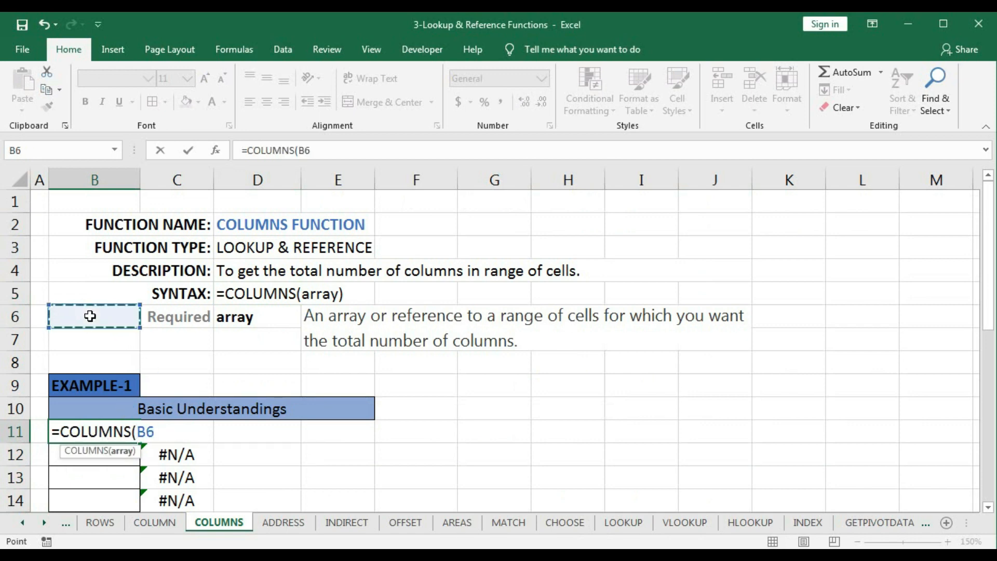
{"action": "type", "text": ")"}
{"action": "key", "text": "Return"}
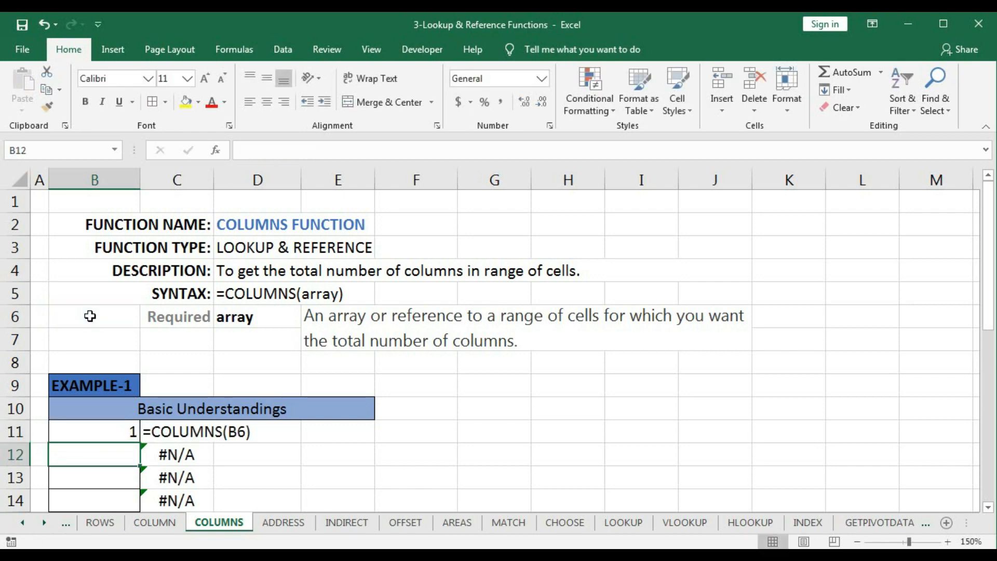
{"action": "double_click", "coordinate": [99, 431]}
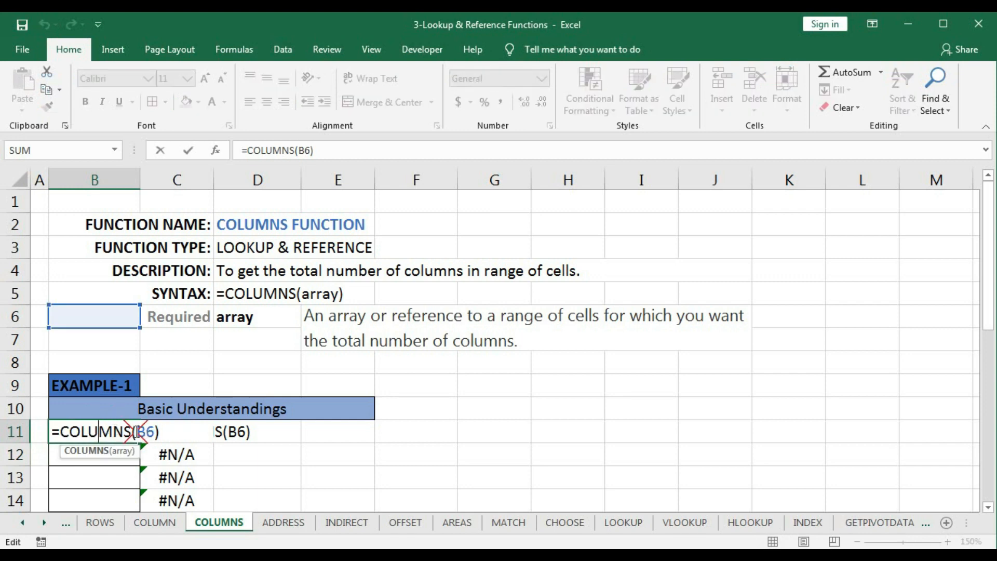
{"action": "double_click", "coordinate": [141, 432]}
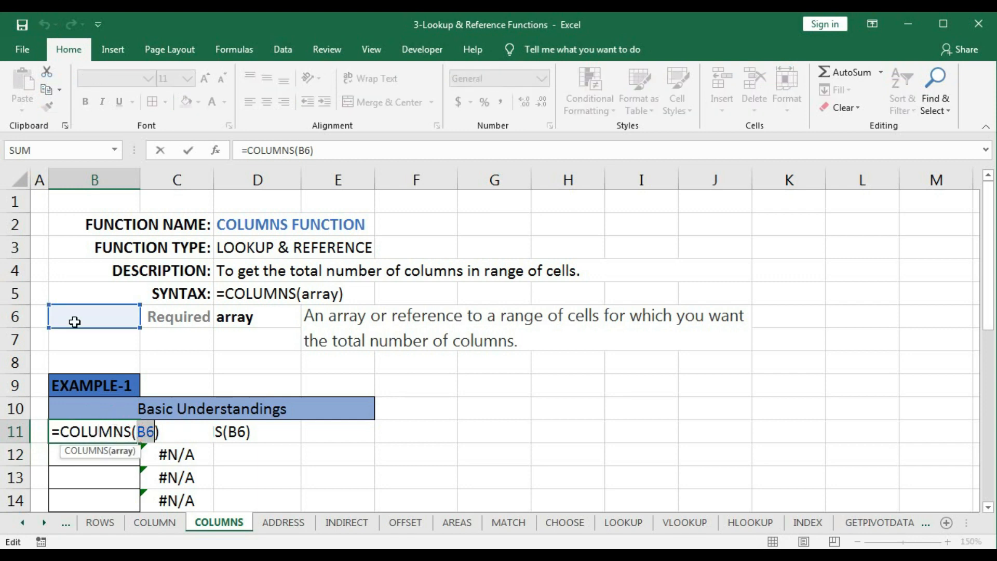
{"action": "key", "text": "Return"}
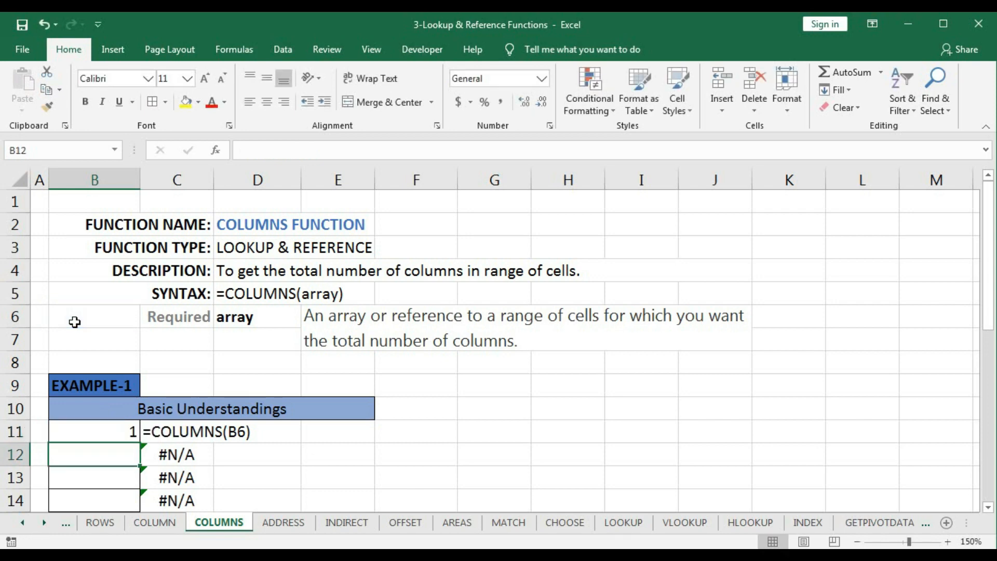
- Enter the single-column range formula =COLUMNS(K1:K9) in cell B12 and inspect its range reference
{"action": "type", "text": "=colu"}
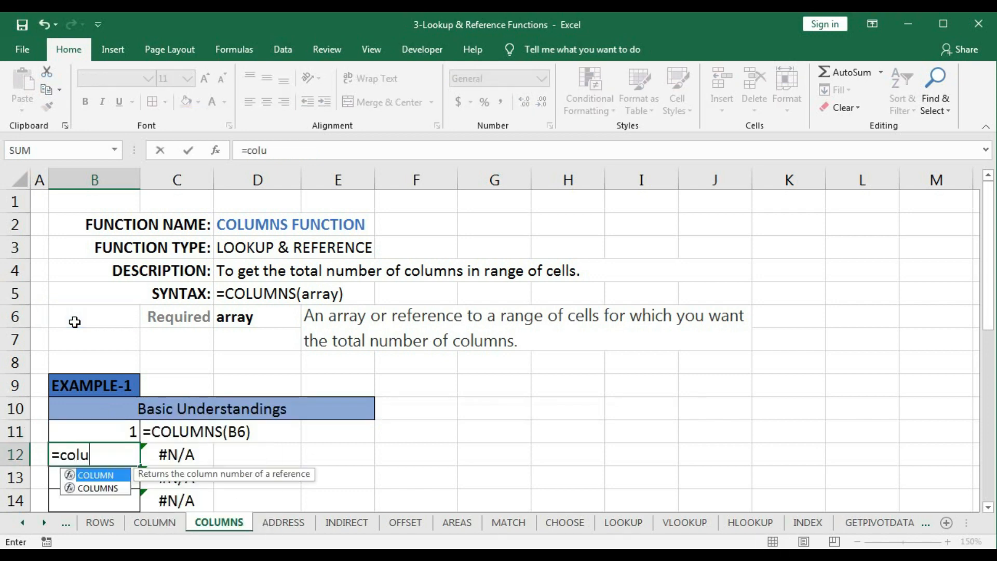
{"action": "type", "text": "mn"}
{"action": "key", "text": "Tab"}
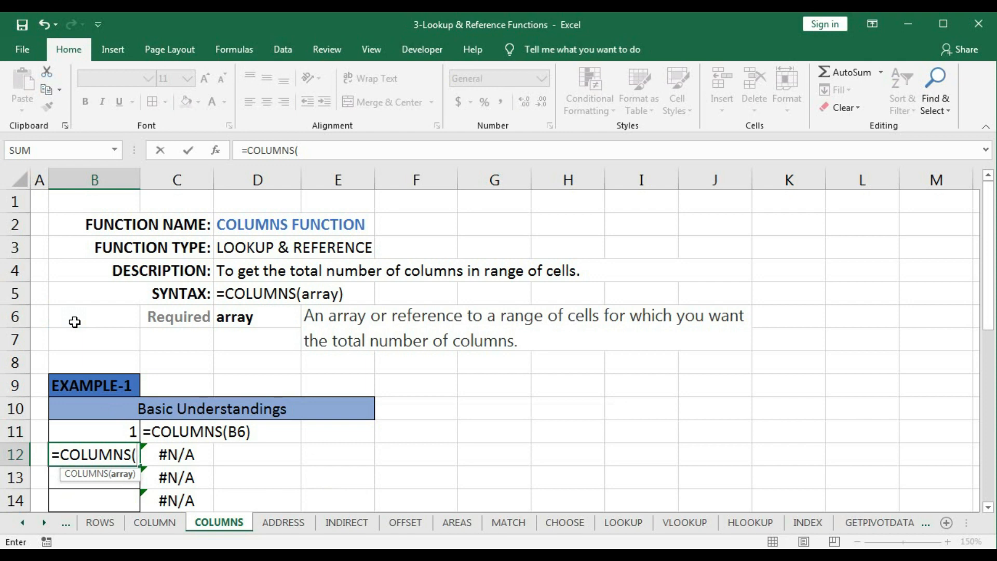
{"action": "left_click_drag", "start_coordinate": [85, 202], "coordinate": [41, 205]}
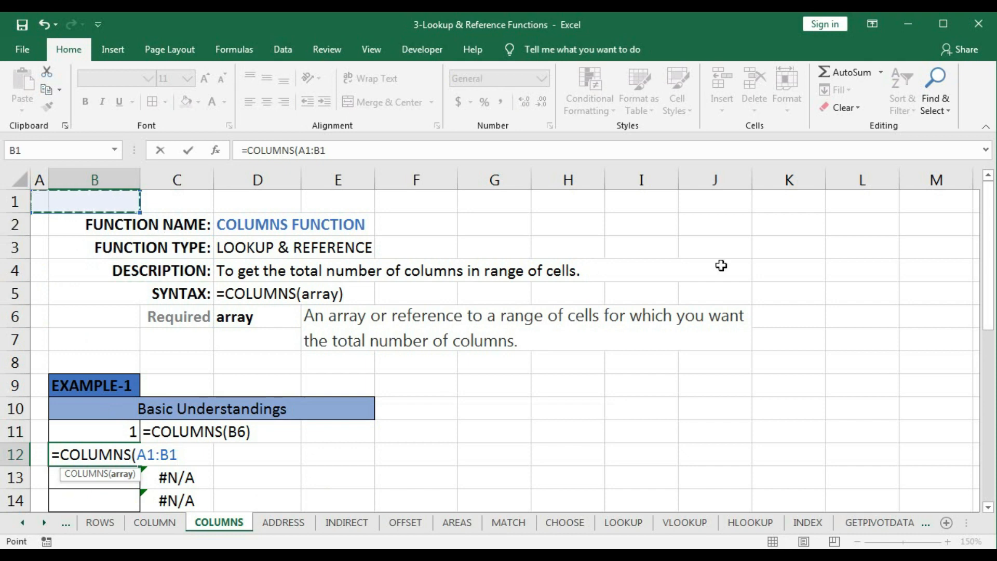
{"action": "left_click_drag", "start_coordinate": [792, 201], "coordinate": [792, 378]}
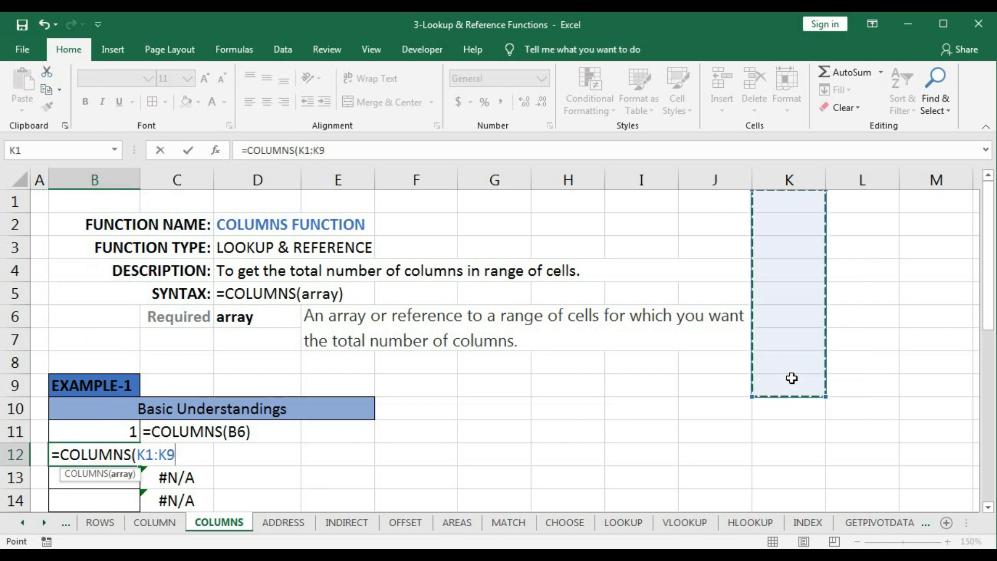
{"action": "type", "text": ")"}
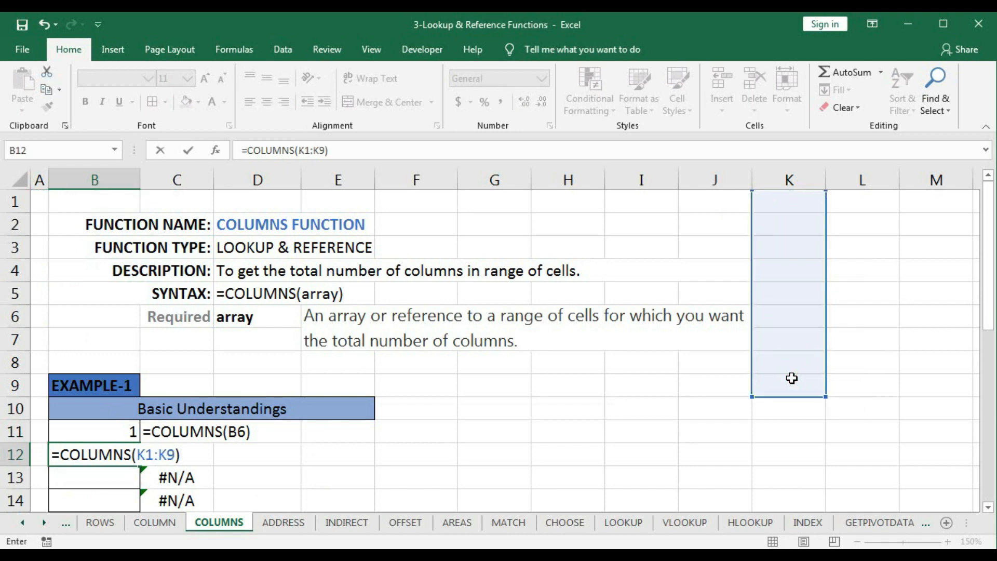
{"action": "key", "text": "Return"}
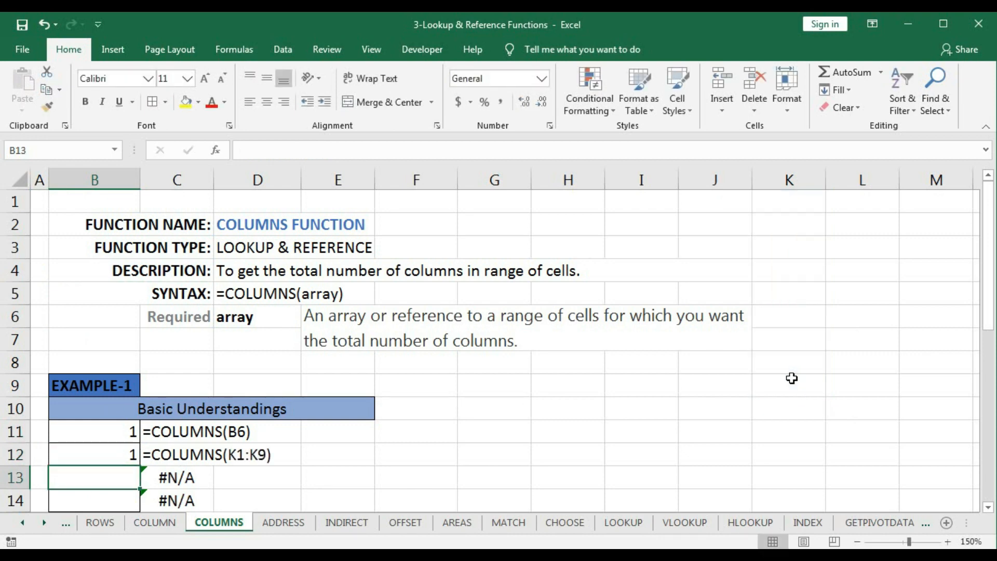
{"action": "double_click", "coordinate": [111, 455]}
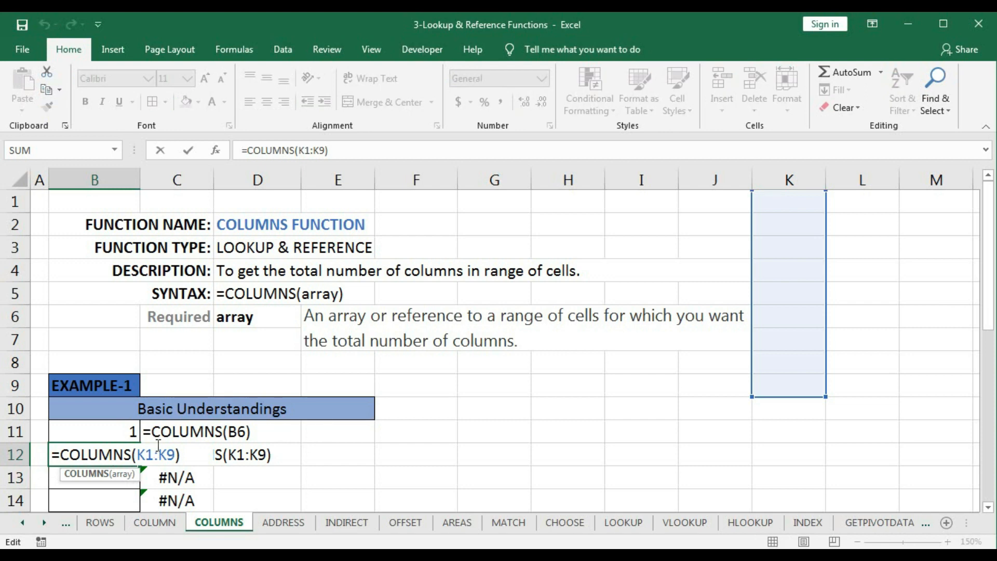
{"action": "left_click_drag", "start_coordinate": [138, 457], "coordinate": [175, 460]}
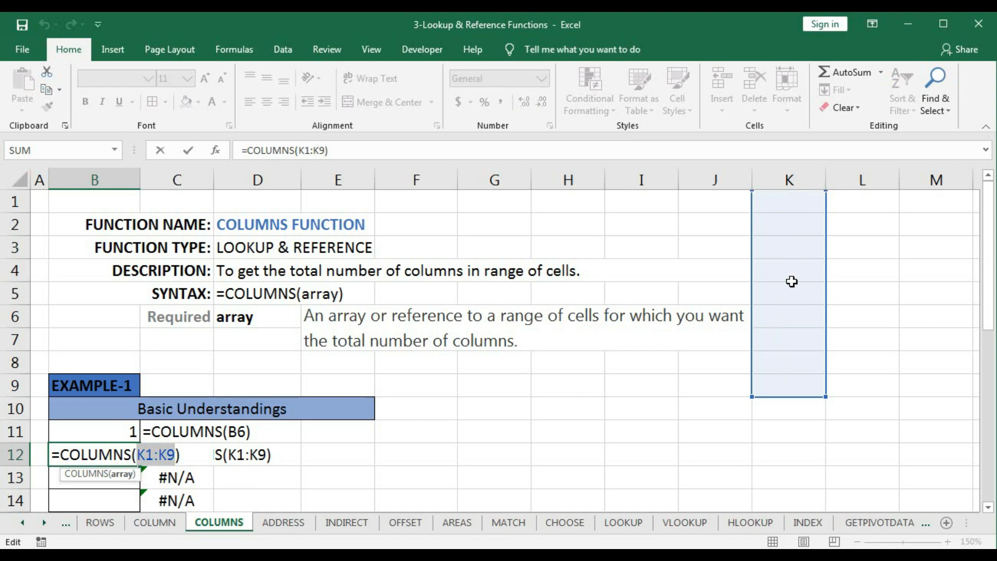
{"action": "key", "text": "Return"}
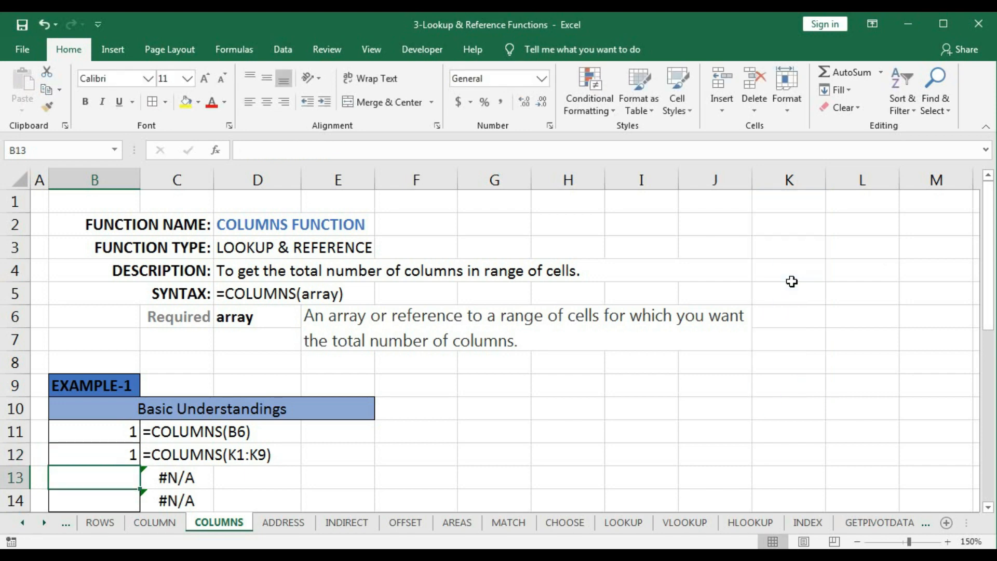
- Enter the multi-column range formula =COLUMNS(D1:J8) in cell B13
{"action": "type", "text": "=co"}
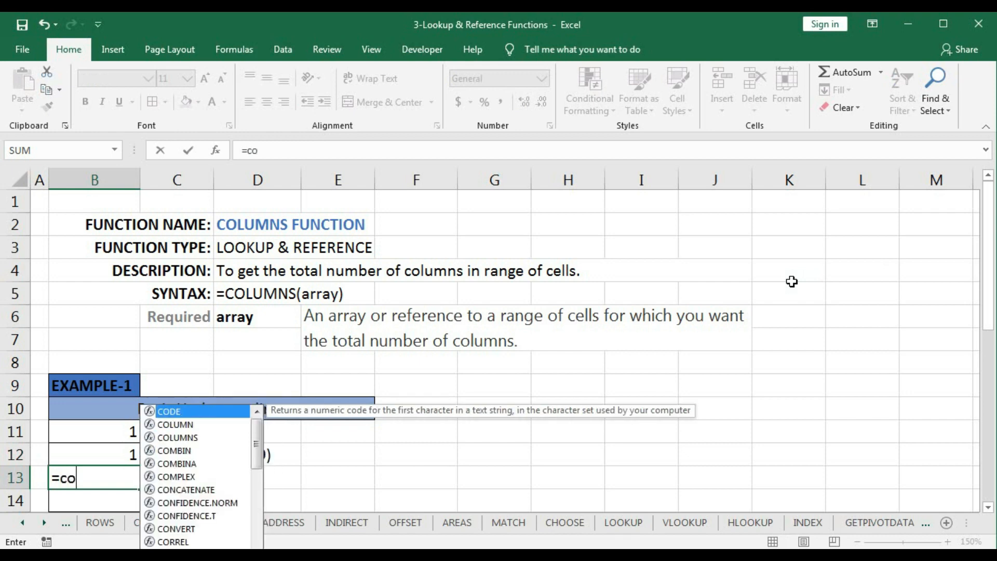
{"action": "type", "text": "lumn"}
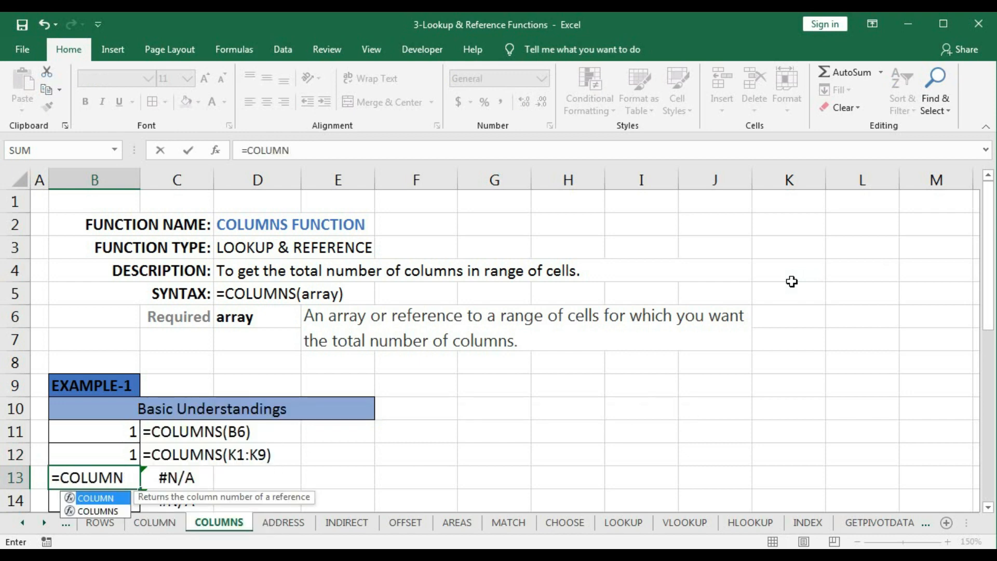
{"action": "type", "text": "s("}
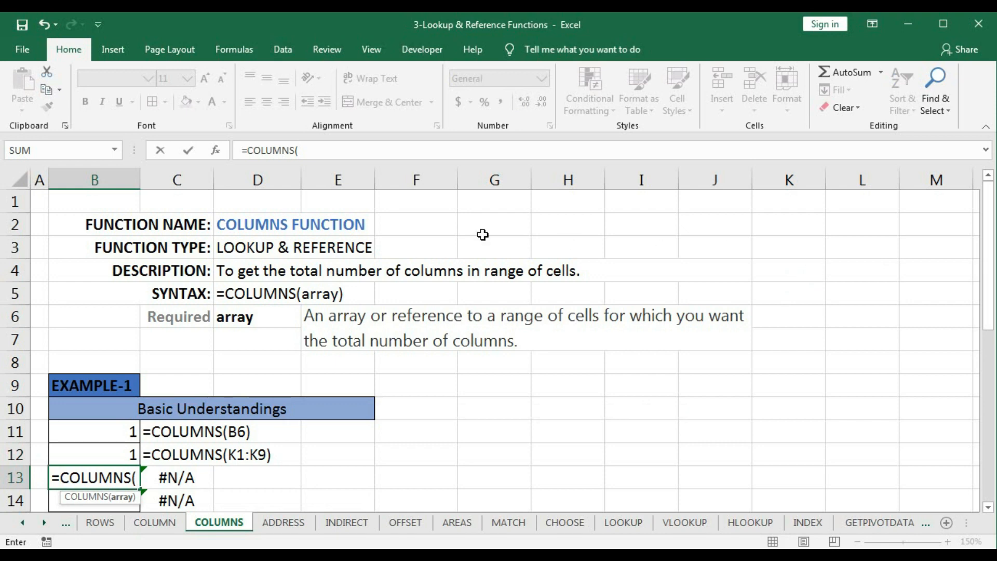
{"action": "left_click_drag", "start_coordinate": [258, 202], "coordinate": [688, 360]}
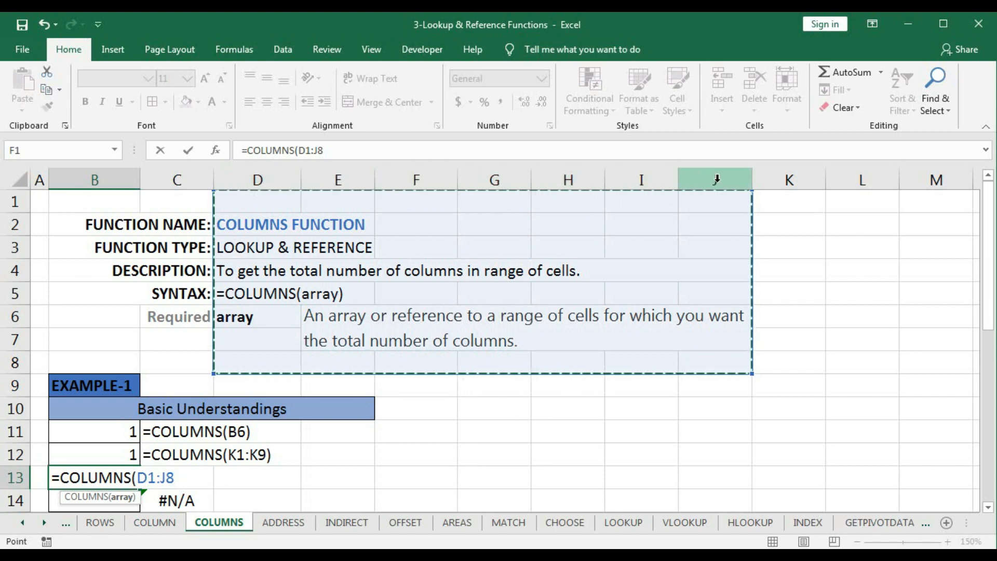
{"action": "type", "text": ")"}
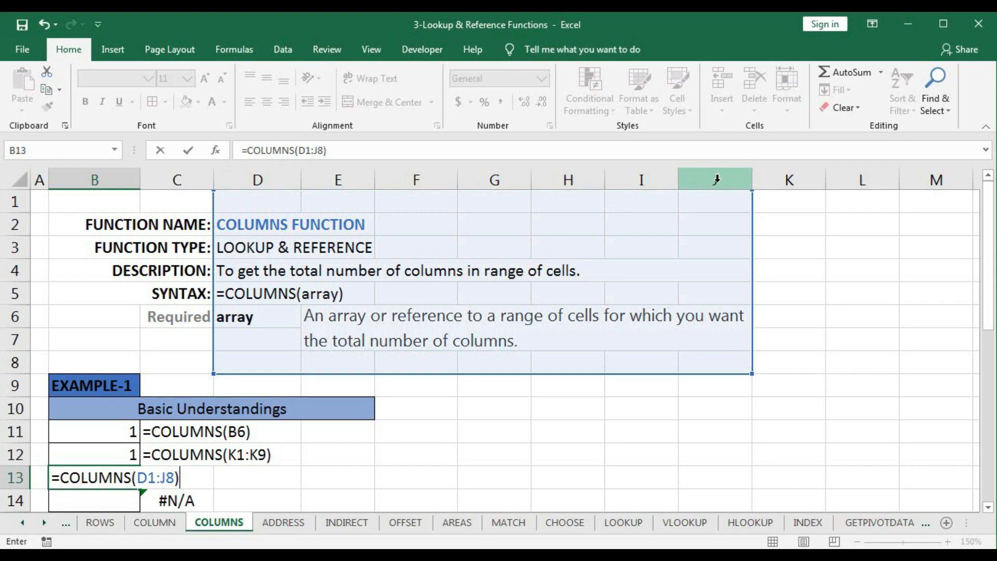
{"action": "key", "text": "Return"}
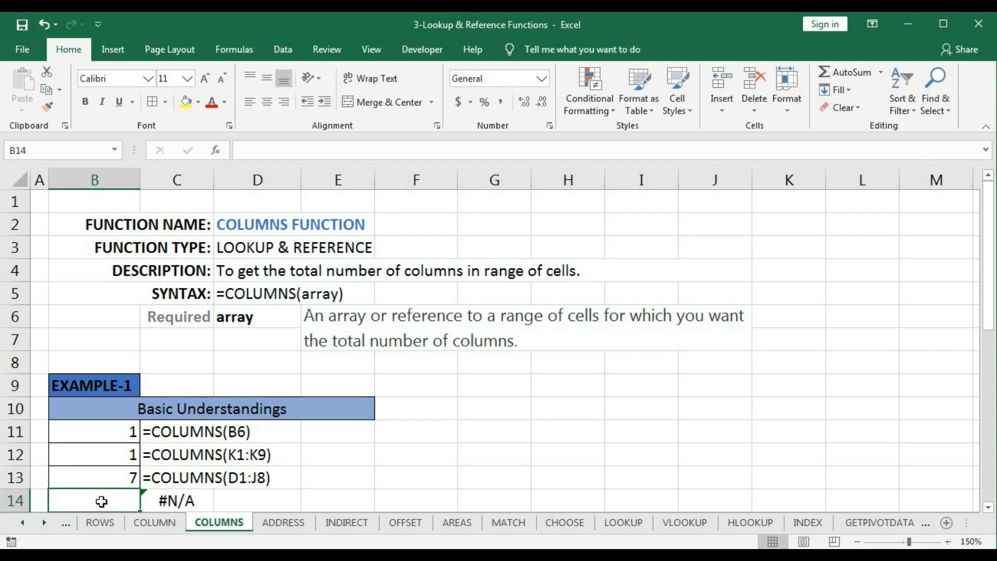
- Enter the array-constant formula =COLUMNS({1,2,3;4,5,6;7,8,9;10,11,2}) in cell B14
{"action": "type", "text": "=col"}
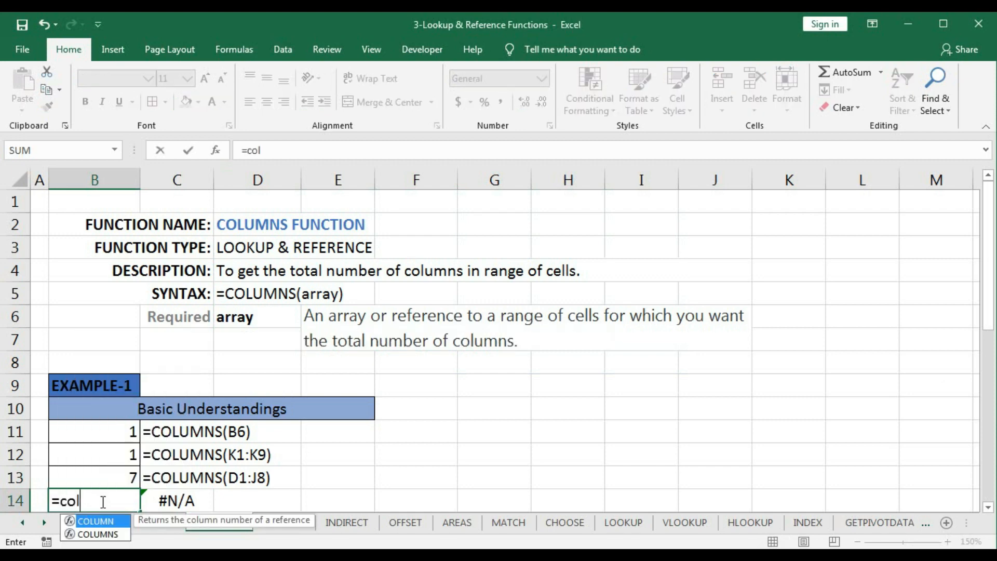
{"action": "key", "text": "Down"}
{"action": "key", "text": "Tab"}
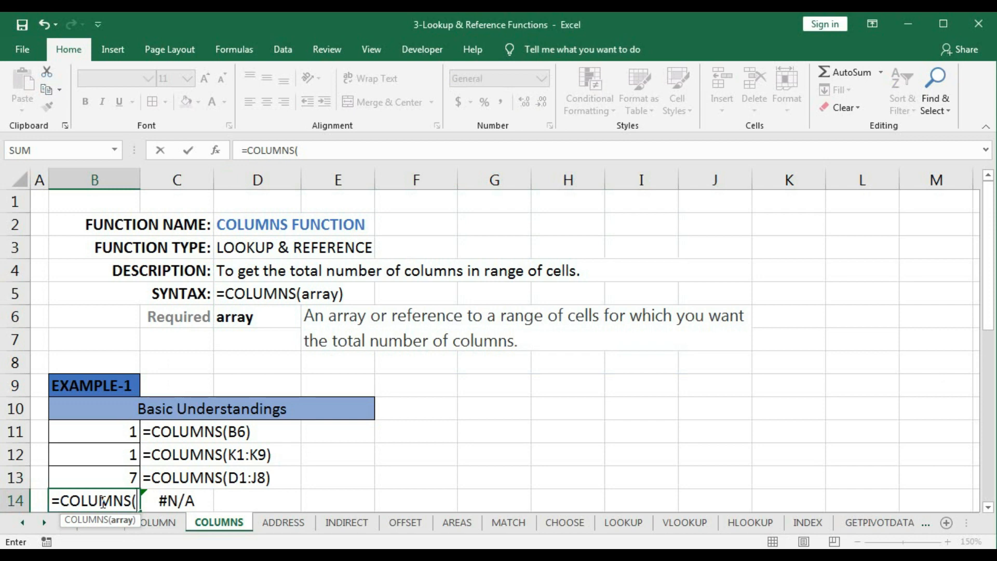
{"action": "type", "text": "{1,"}
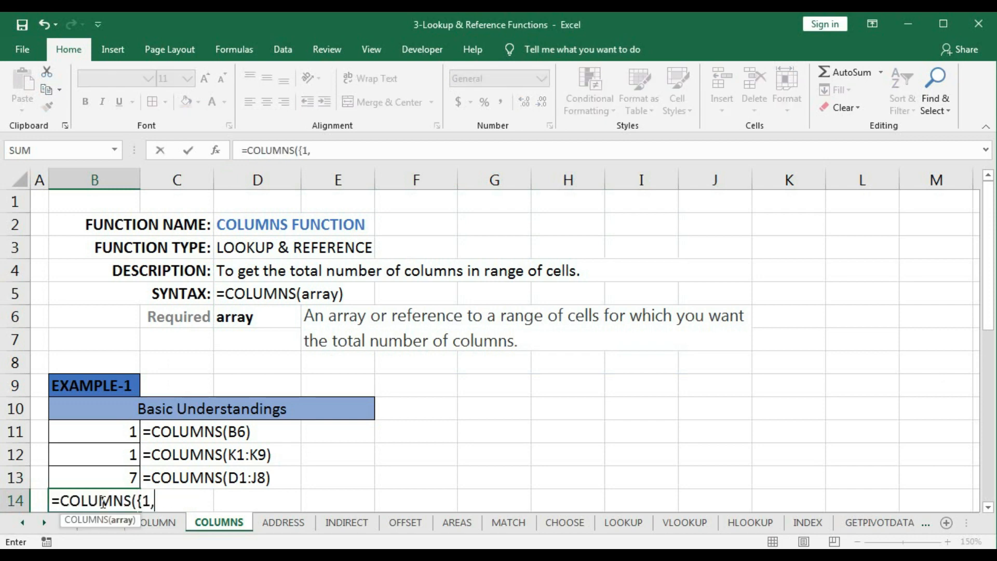
{"action": "type", "text": "2,3;4,5,"}
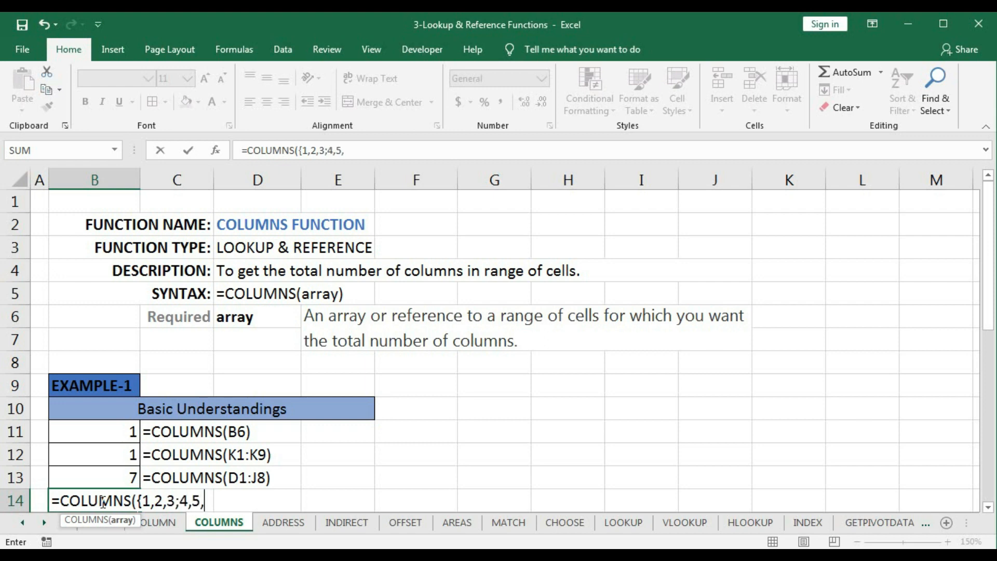
{"action": "type", "text": "6;7,8,9"}
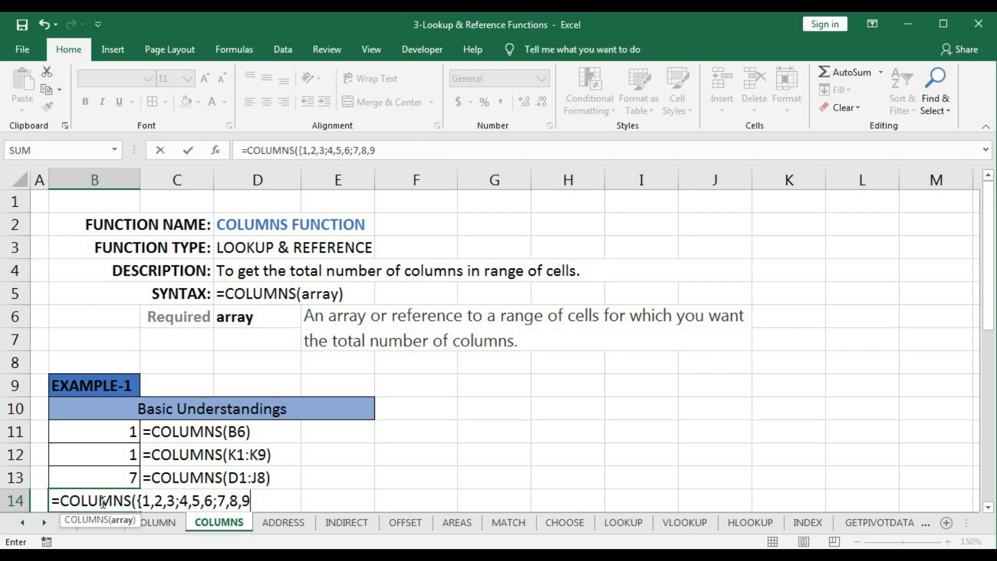
{"action": "type", "text": ";10,11,"}
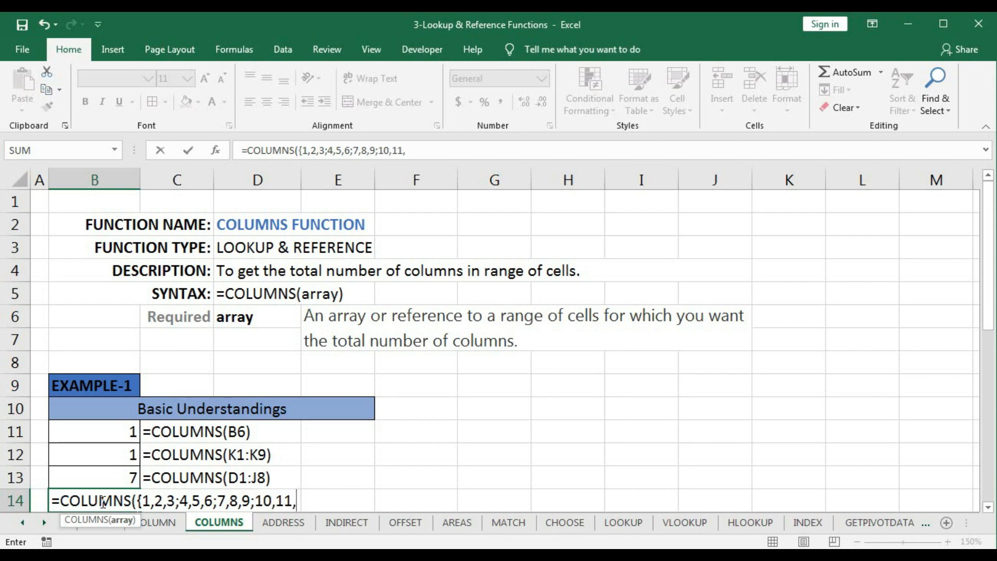
{"action": "type", "text": "2})"}
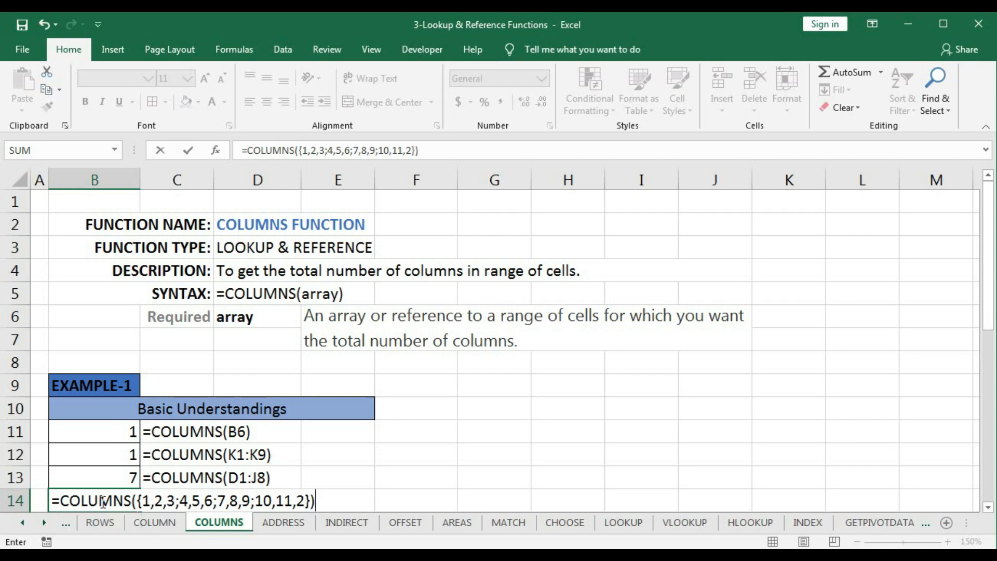
{"action": "left_click", "coordinate": [152, 502]}
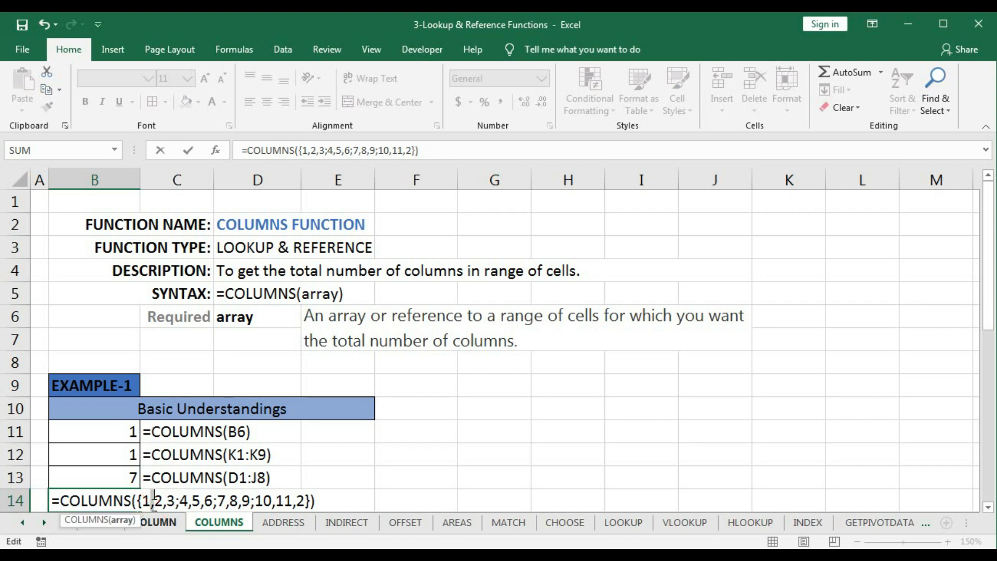
{"action": "left_click", "coordinate": [178, 501]}
{"action": "key", "text": "Return"}
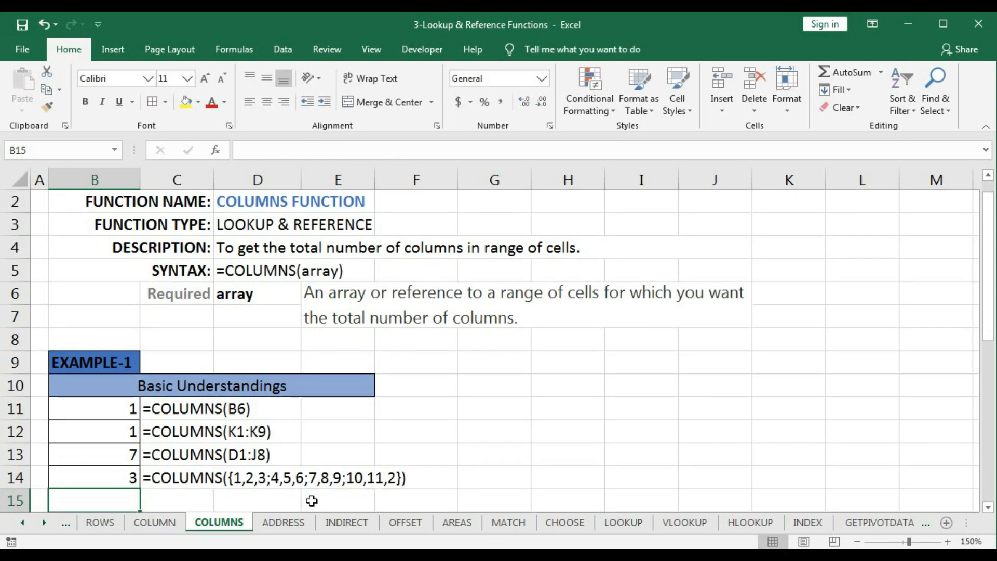
{"action": "left_click", "coordinate": [127, 477]}
{"action": "key", "text": "Down"}
- Examine the Example-2 source table's agent and quarter columns and the empty VLOOKUP result cells H19:J19
{"action": "scroll", "coordinate": [352, 450], "scroll_direction": "down", "scroll_amount": 2}
{"action": "scroll", "coordinate": [354, 449], "scroll_direction": "down", "scroll_amount": 3}
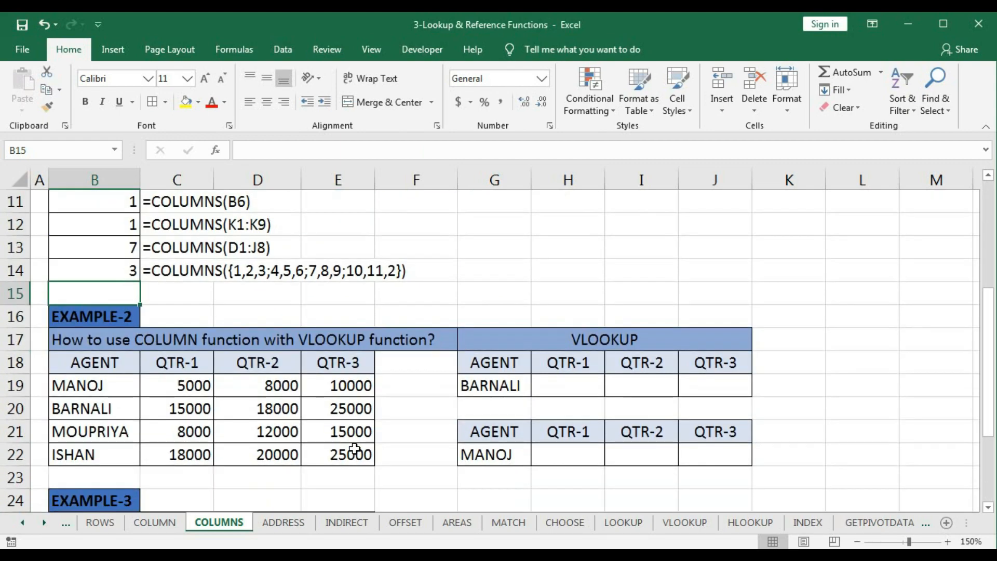
{"action": "scroll", "coordinate": [355, 449], "scroll_direction": "up", "scroll_amount": 1}
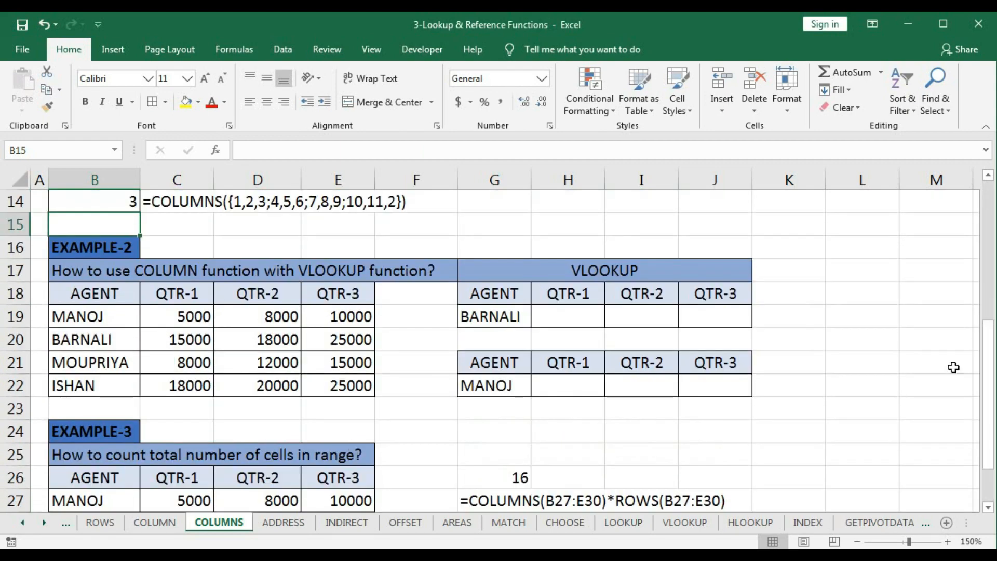
{"action": "left_click_drag", "start_coordinate": [989, 361], "coordinate": [988, 375]}
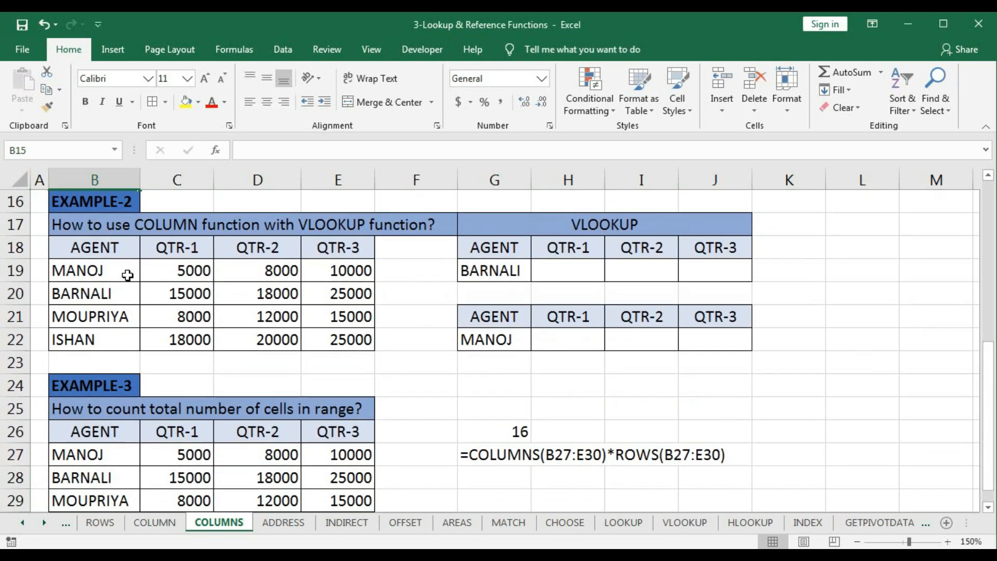
{"action": "left_click_drag", "start_coordinate": [94, 271], "coordinate": [92, 326]}
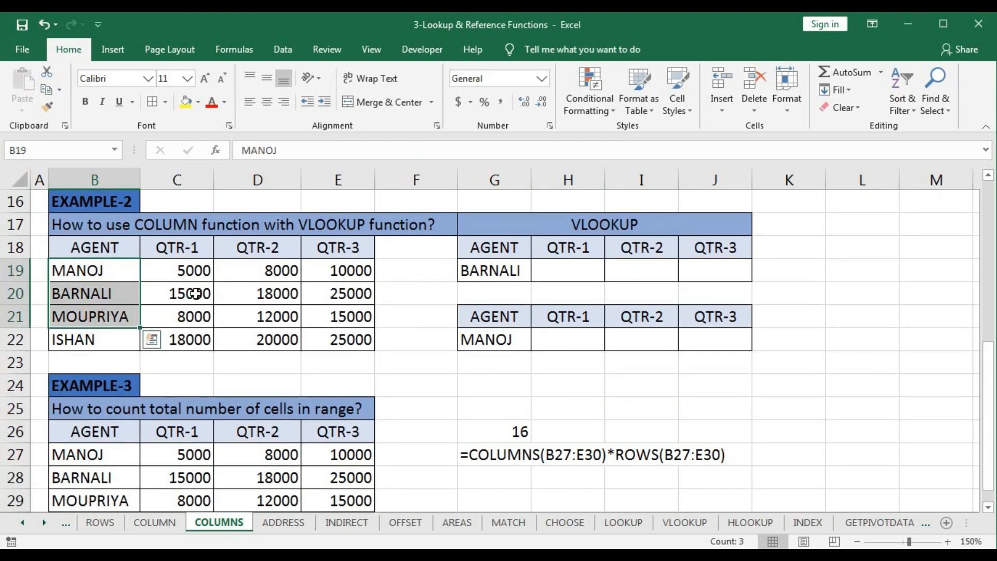
{"action": "left_click_drag", "start_coordinate": [192, 271], "coordinate": [191, 337]}
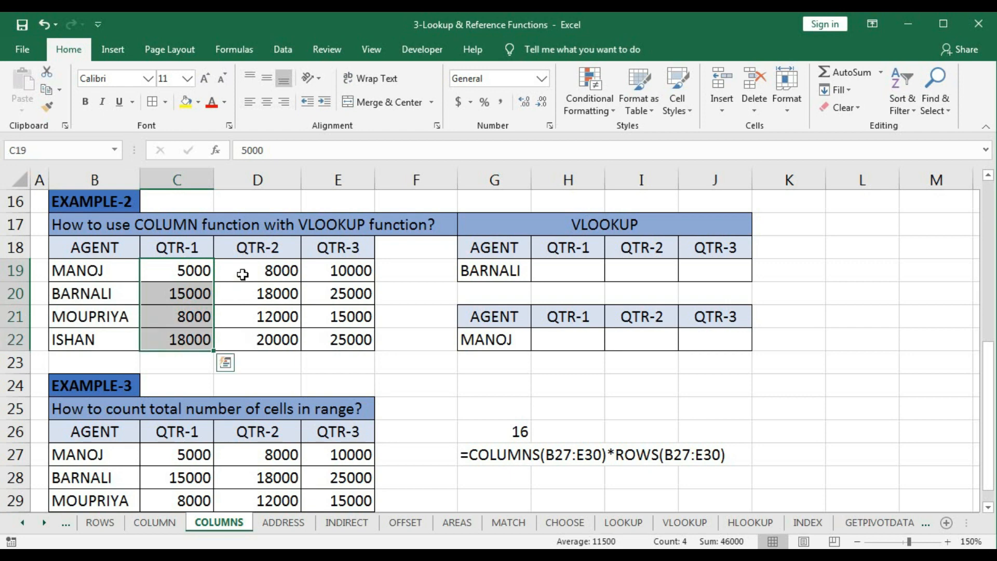
{"action": "left_click_drag", "start_coordinate": [272, 269], "coordinate": [251, 330]}
{"action": "left_click_drag", "start_coordinate": [333, 273], "coordinate": [336, 338]}
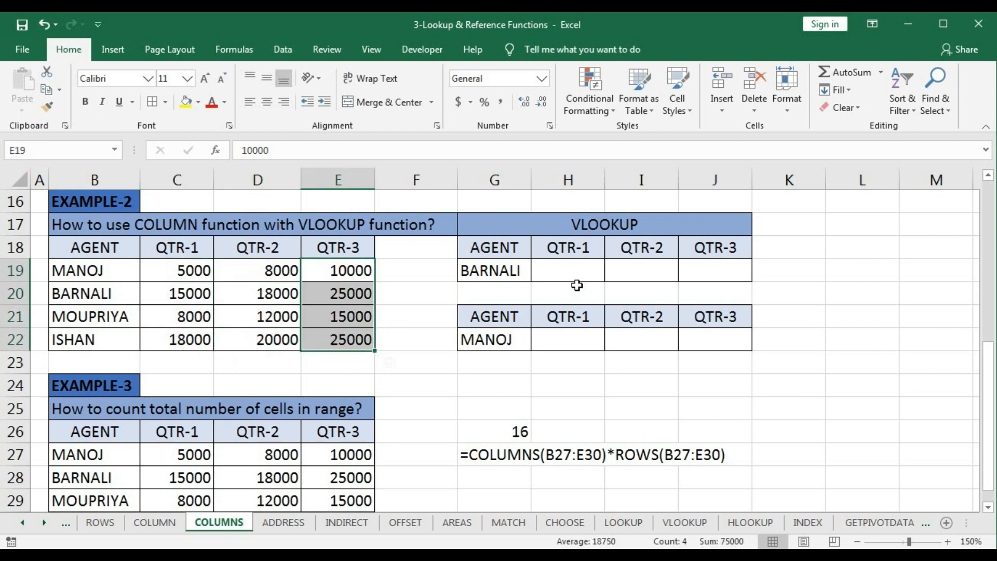
{"action": "left_click", "coordinate": [490, 271]}
{"action": "left_click", "coordinate": [565, 272]}
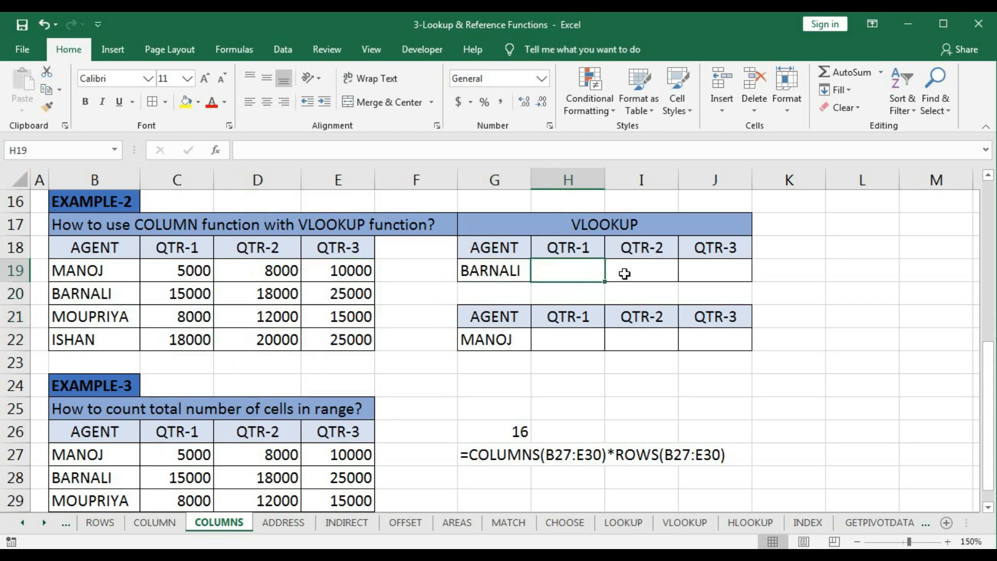
{"action": "left_click", "coordinate": [633, 272]}
{"action": "left_click", "coordinate": [707, 270]}
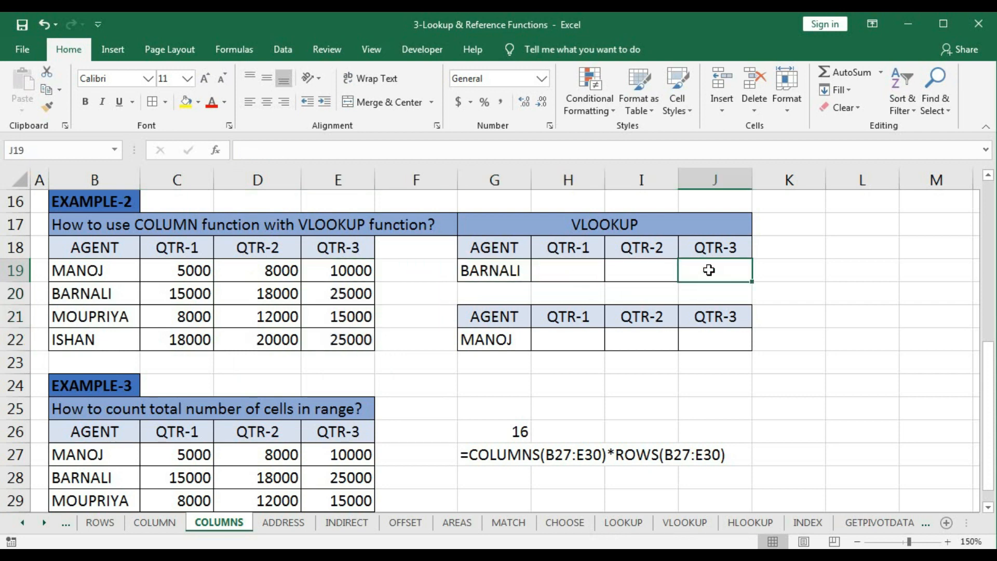
- Enter =VLOOKUP(G19,B18:E22,2,0) in cell H19 to look up the agent's QTR-1 figure
{"action": "left_click", "coordinate": [548, 265]}
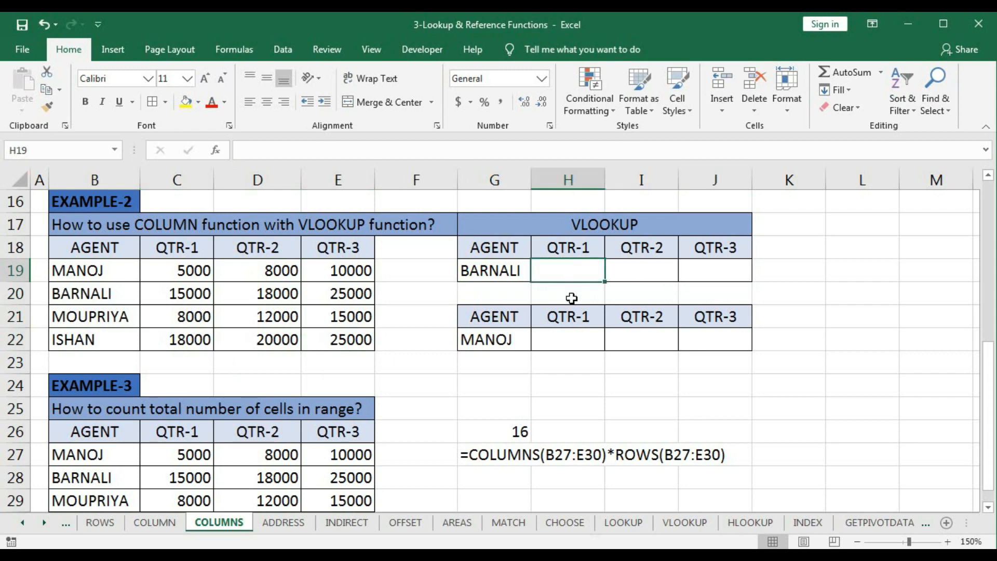
{"action": "type", "text": "=vlo"}
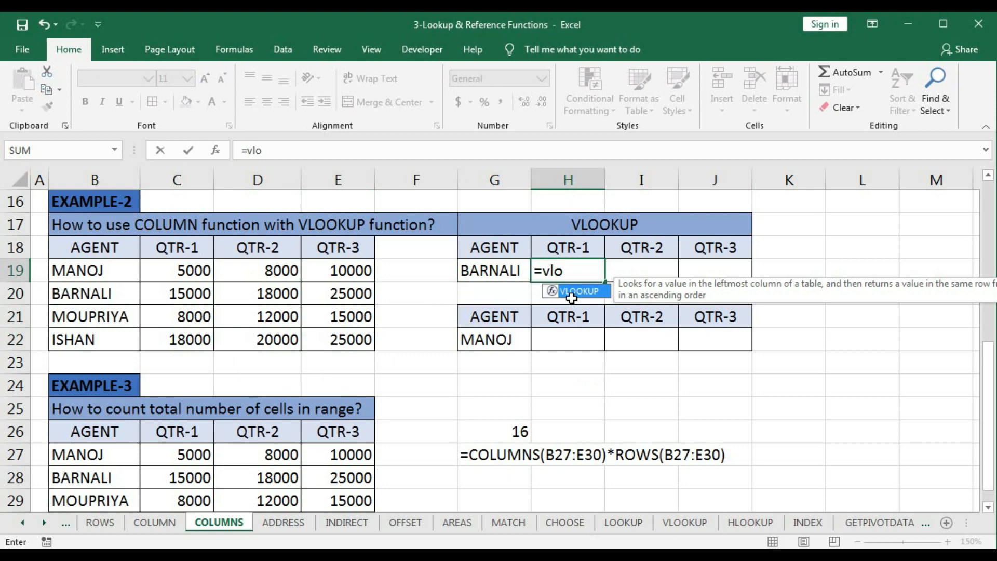
{"action": "key", "text": "Tab"}
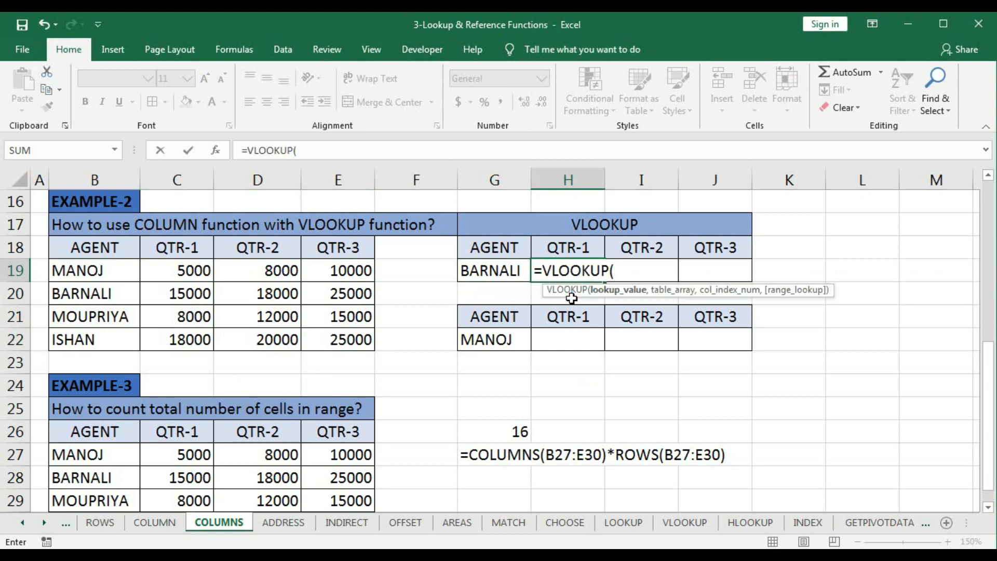
{"action": "left_click", "coordinate": [489, 274]}
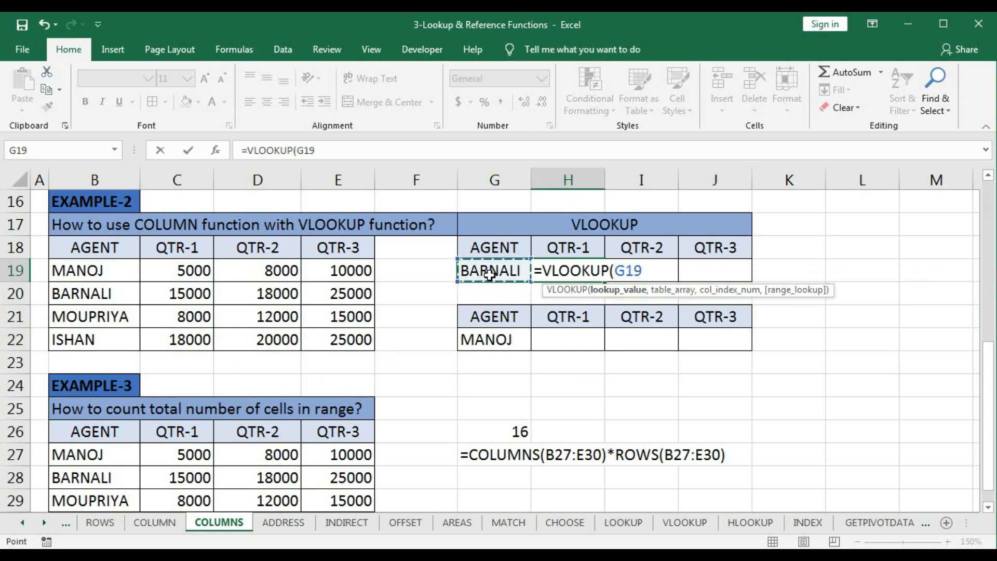
{"action": "type", "text": ","}
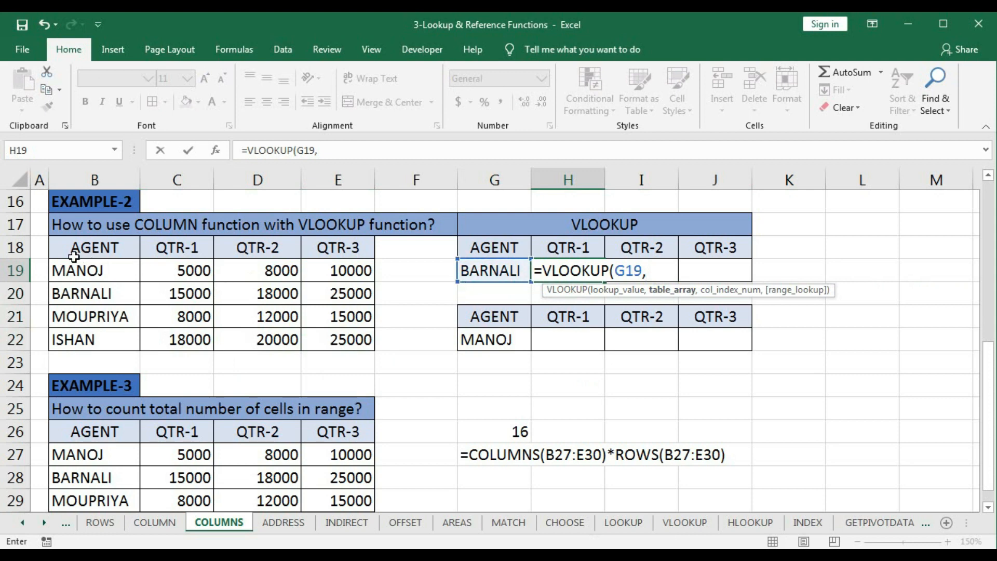
{"action": "left_click_drag", "start_coordinate": [68, 266], "coordinate": [329, 340]}
{"action": "type", "text": ","}
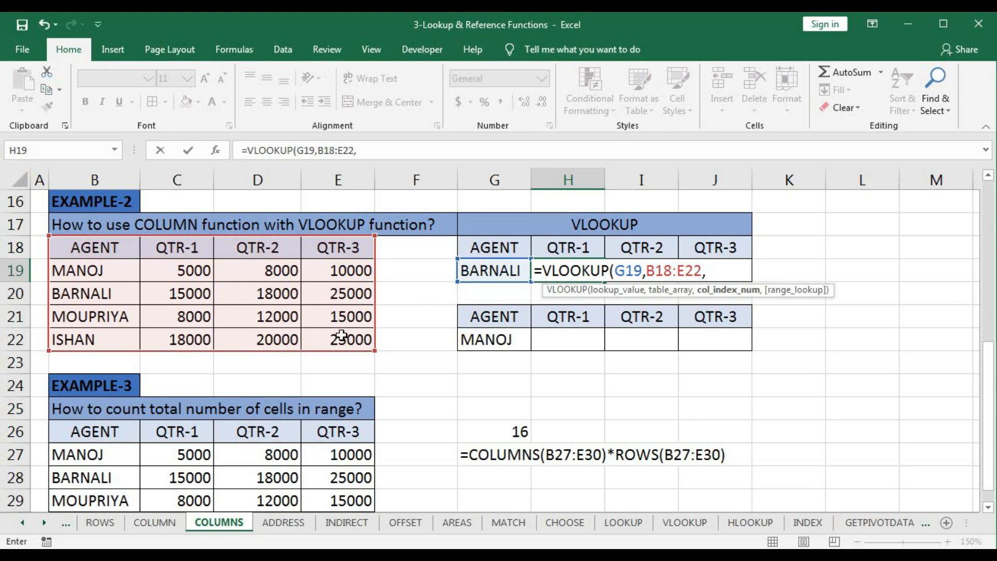
{"action": "type", "text": "2,"}
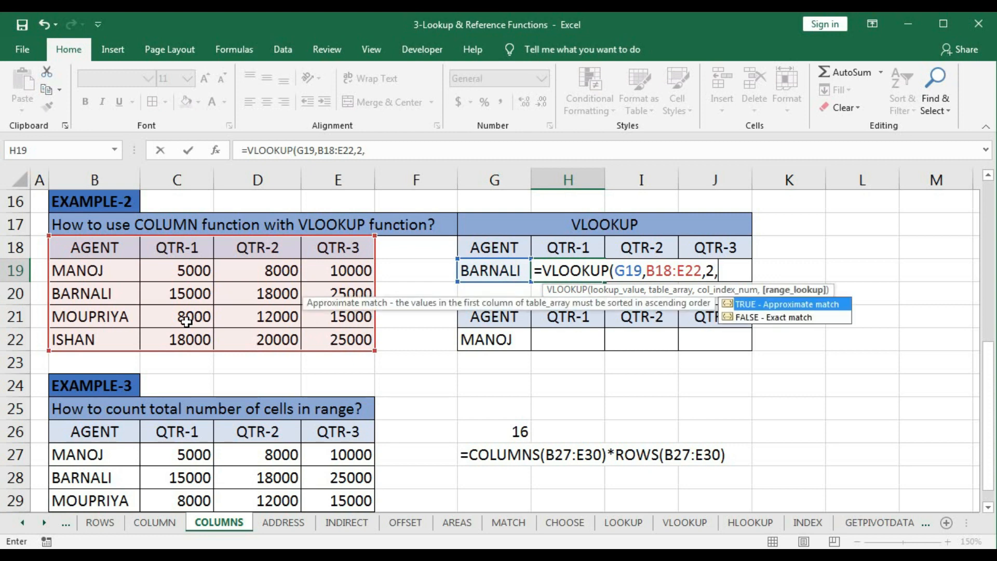
{"action": "type", "text": "0)"}
{"action": "key", "text": "Return"}
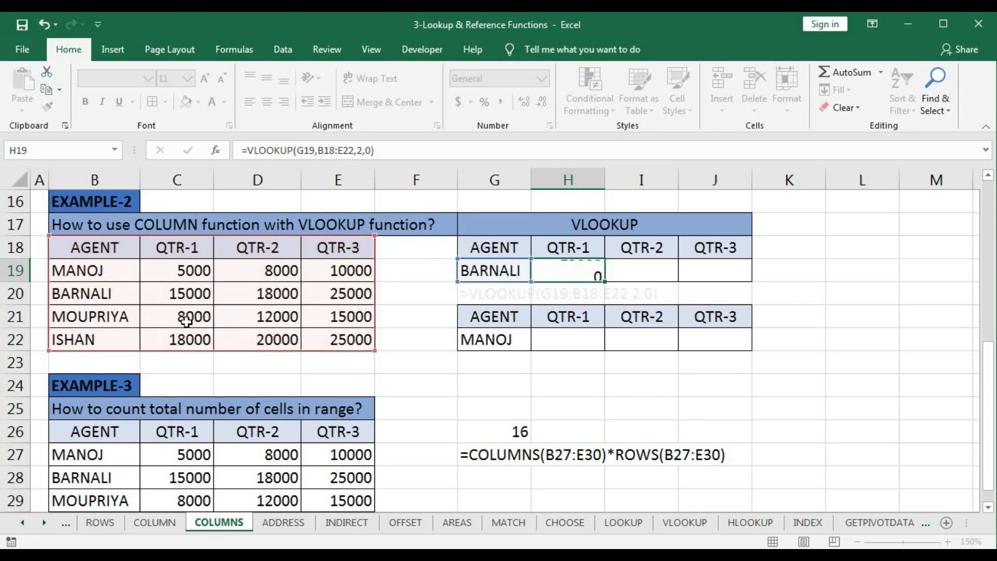
- Make the lookup value and table array absolute ($G$19, $B$18:$E$22) in the H19 formula and fill it across to J19
{"action": "double_click", "coordinate": [591, 271]}
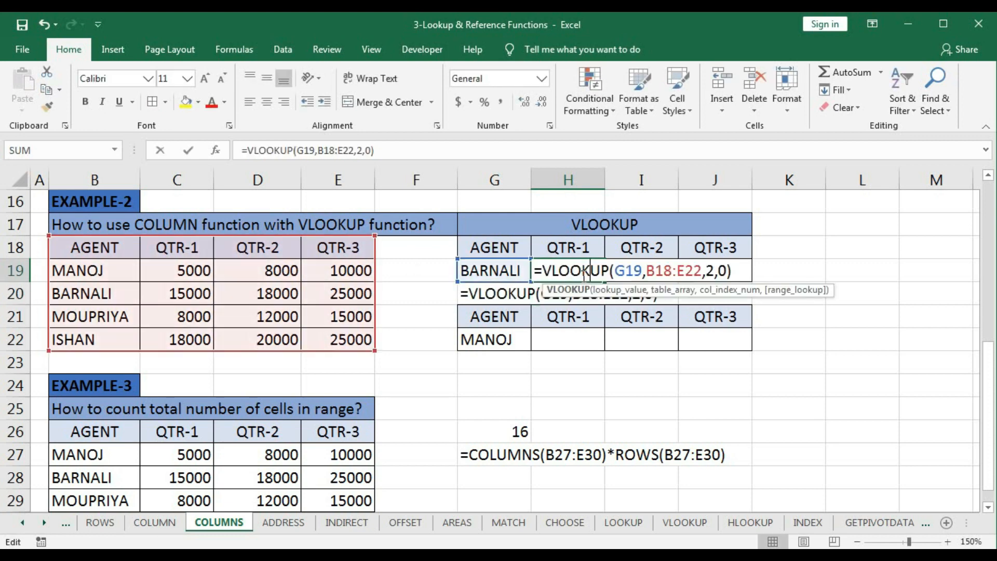
{"action": "left_click", "coordinate": [618, 291]}
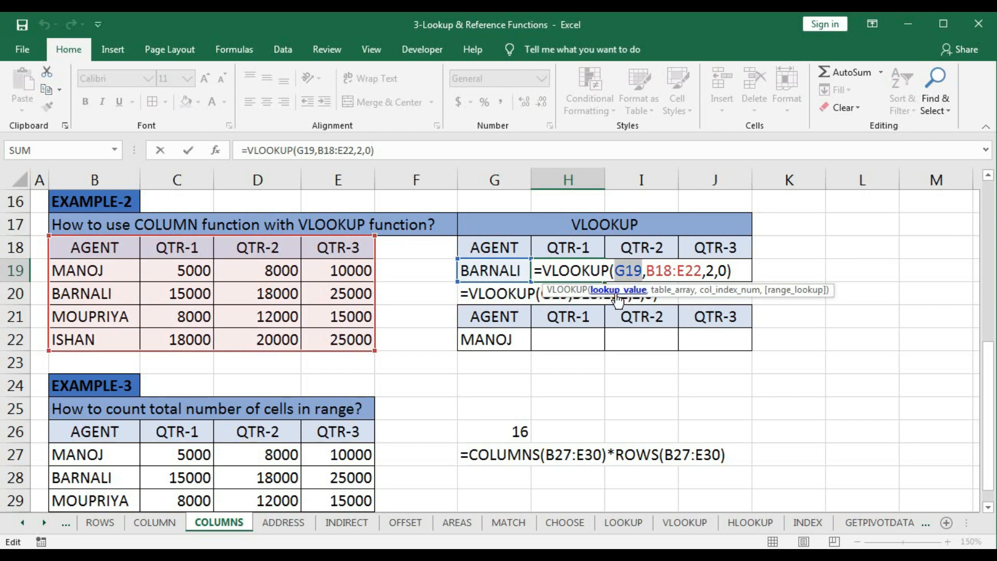
{"action": "key", "text": "F4"}
{"action": "left_click", "coordinate": [676, 291]}
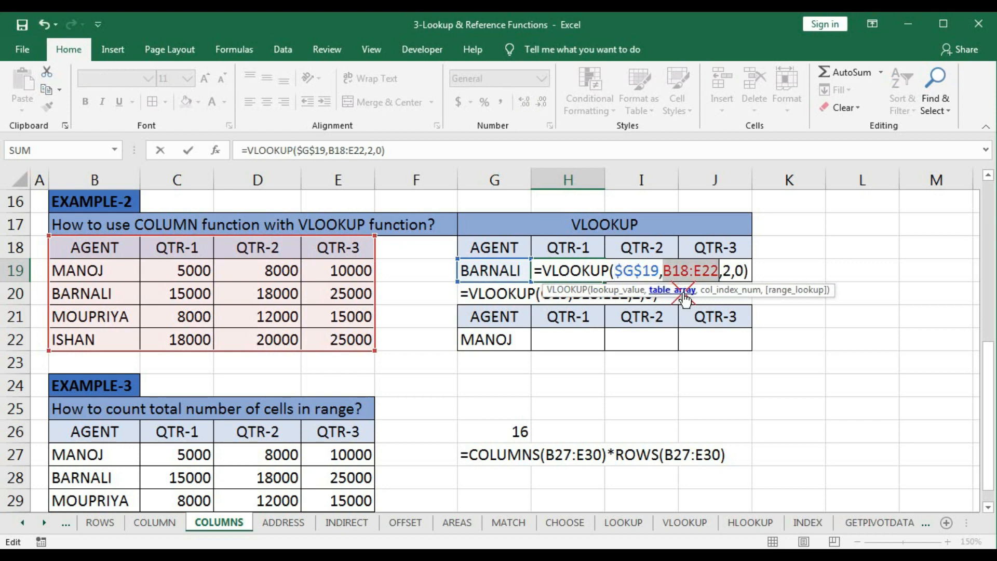
{"action": "key", "text": "F4"}
{"action": "key", "text": "Return"}
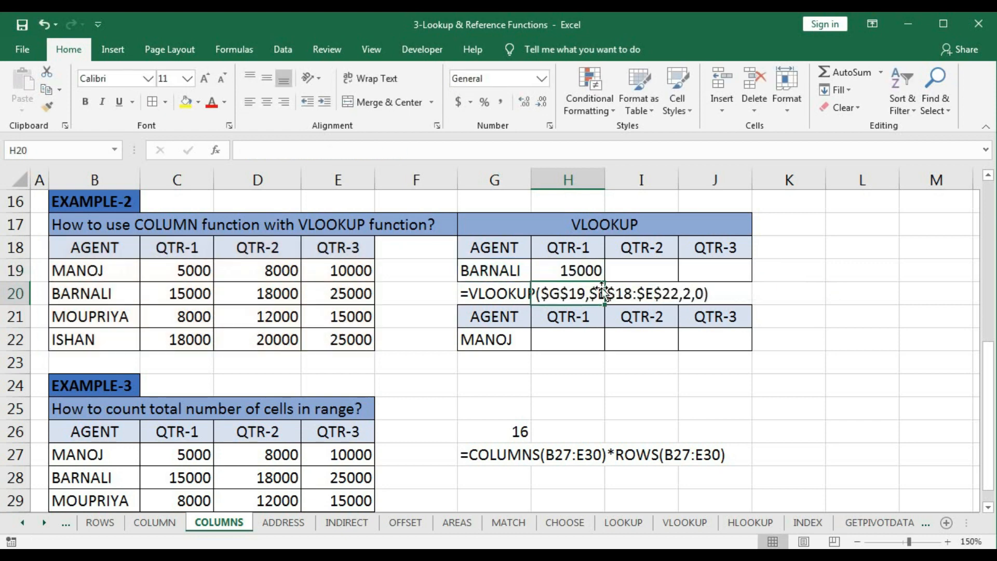
{"action": "left_click", "coordinate": [589, 272]}
{"action": "left_click_drag", "start_coordinate": [604, 282], "coordinate": [738, 276]}
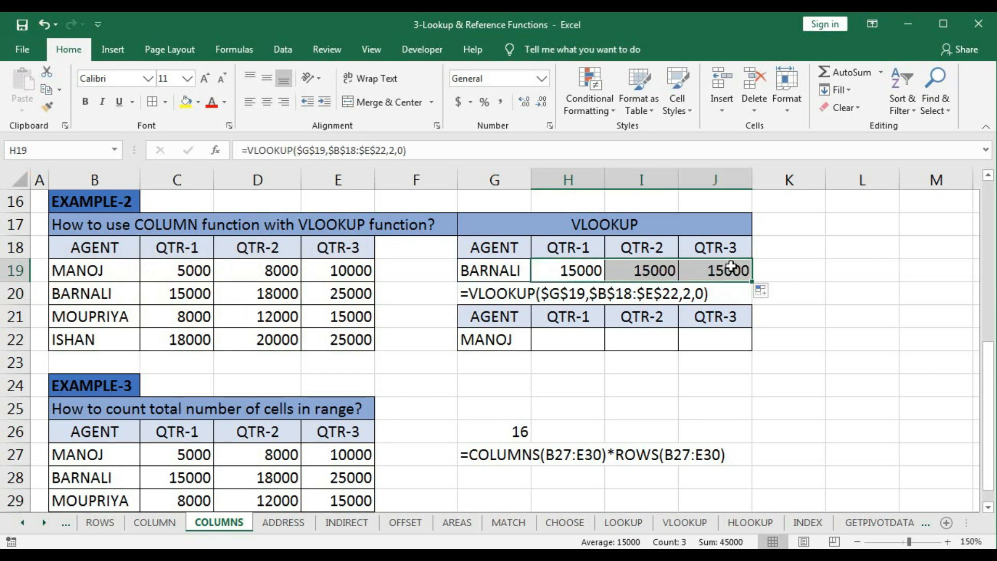
- Check the column index in the H19 formula and set the column index in the I19 VLOOKUP to 3
{"action": "double_click", "coordinate": [583, 270]}
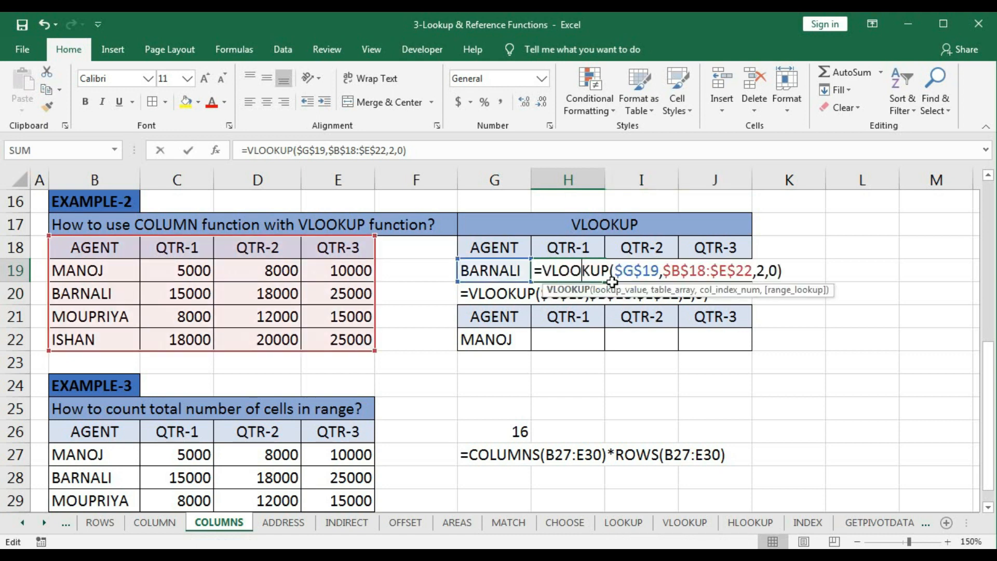
{"action": "double_click", "coordinate": [756, 279]}
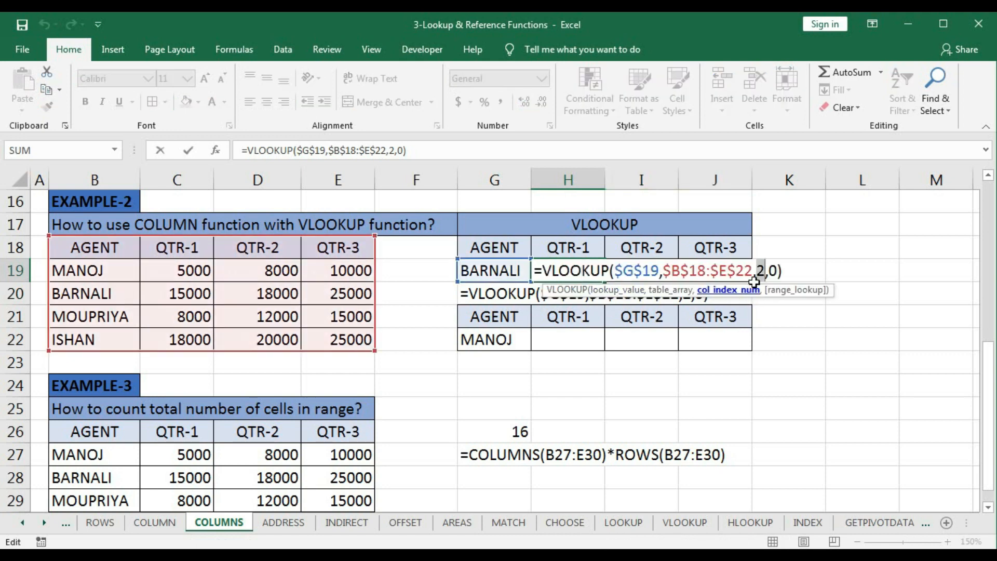
{"action": "key", "text": "Escape"}
{"action": "double_click", "coordinate": [643, 269]}
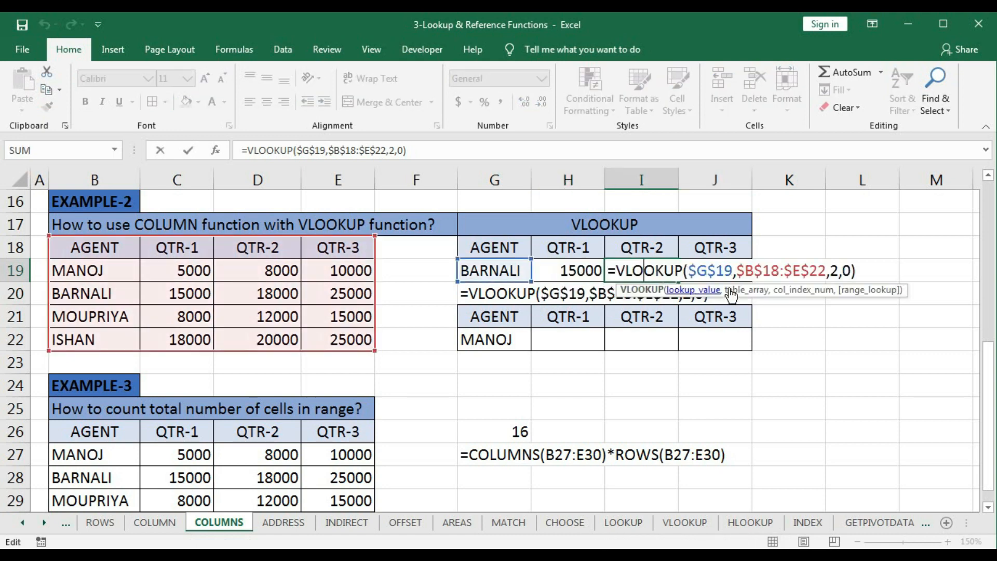
{"action": "left_click", "coordinate": [812, 292]}
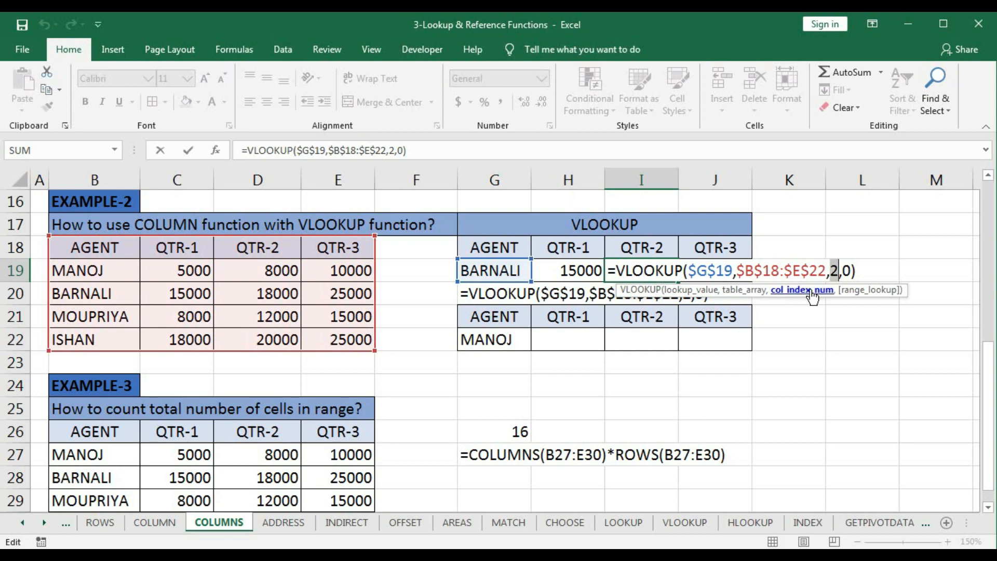
{"action": "type", "text": "3"}
{"action": "key", "text": "Tab"}
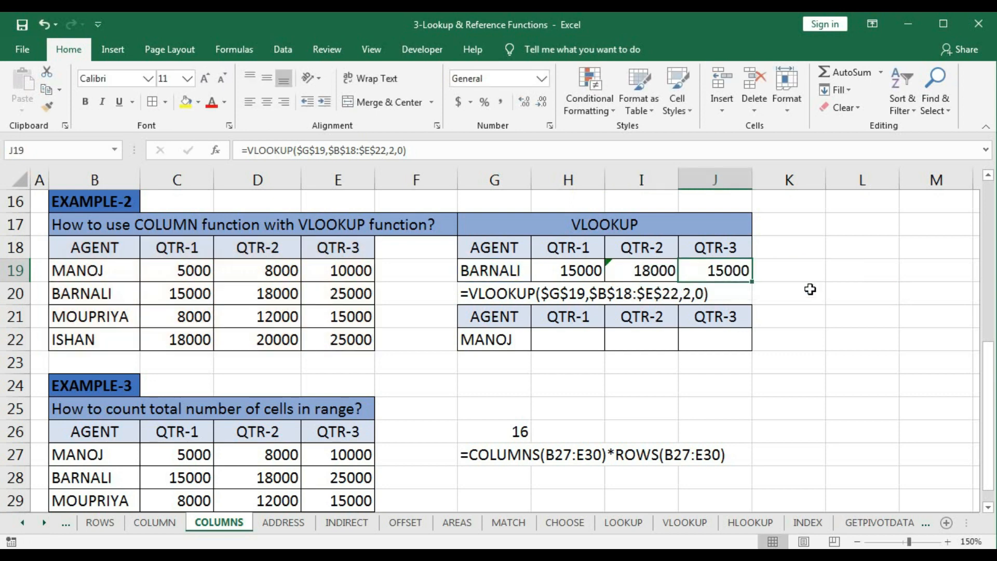
- Set the column index in the J19 VLOOKUP formula to 4
{"action": "double_click", "coordinate": [724, 269]}
{"action": "left_click", "coordinate": [881, 296]}
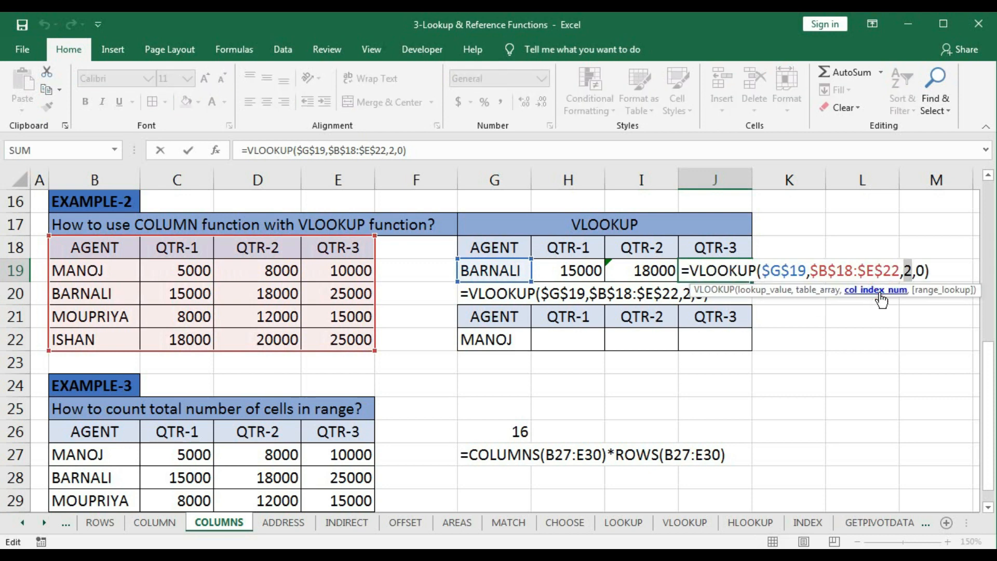
{"action": "type", "text": "4"}
{"action": "key", "text": "Return"}
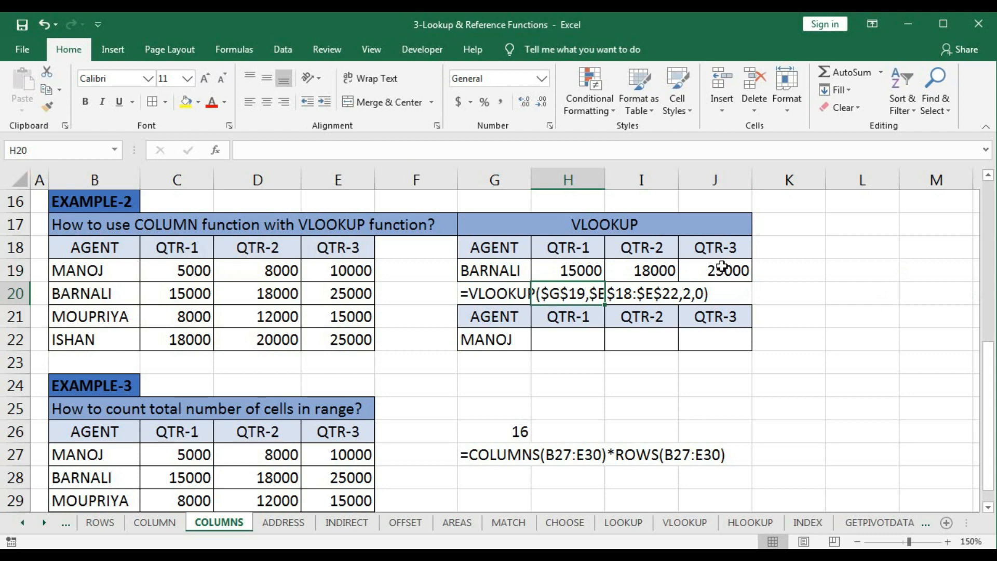
{"action": "left_click", "coordinate": [694, 393]}
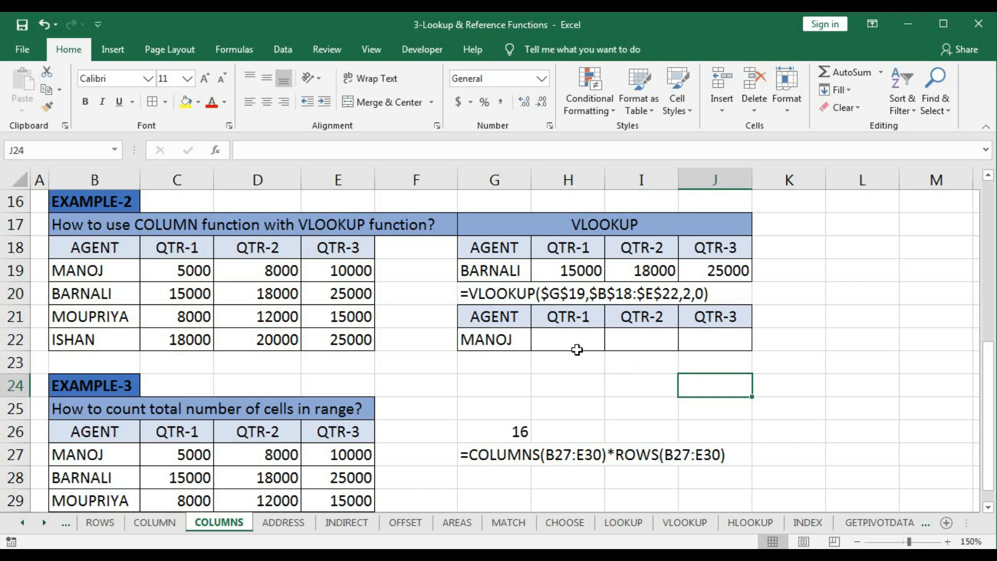
- Start a VLOOKUP formula in H22 with absolute lookup value $G$22 and absolute table array $B$18:$E$22
{"action": "left_click", "coordinate": [554, 343]}
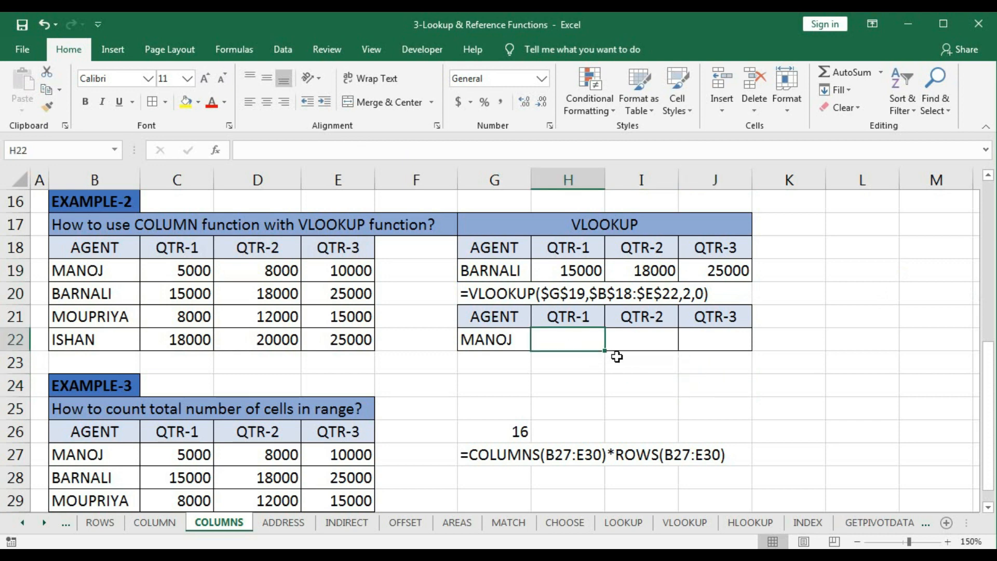
{"action": "type", "text": "="}
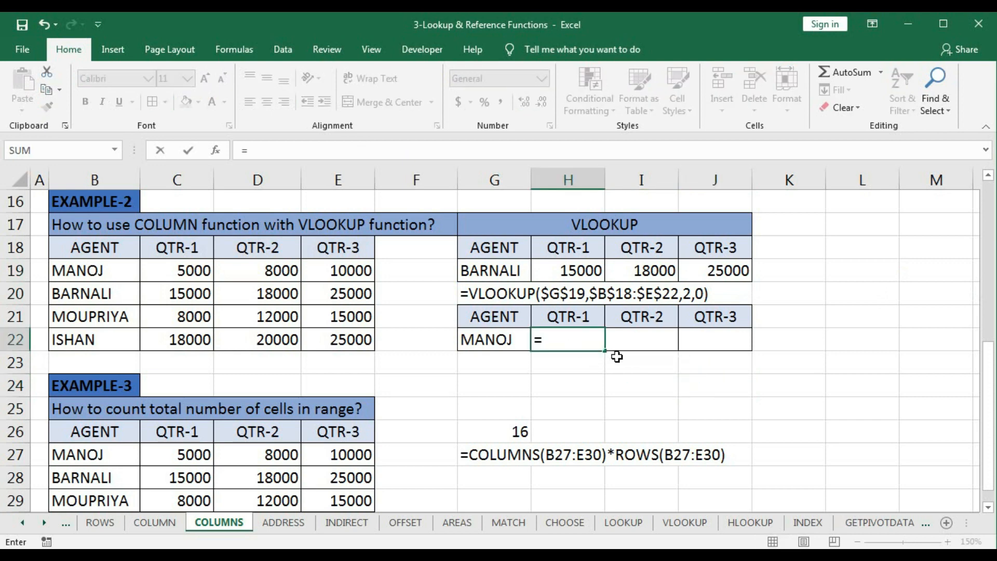
{"action": "type", "text": "vl"}
{"action": "key", "text": "Tab"}
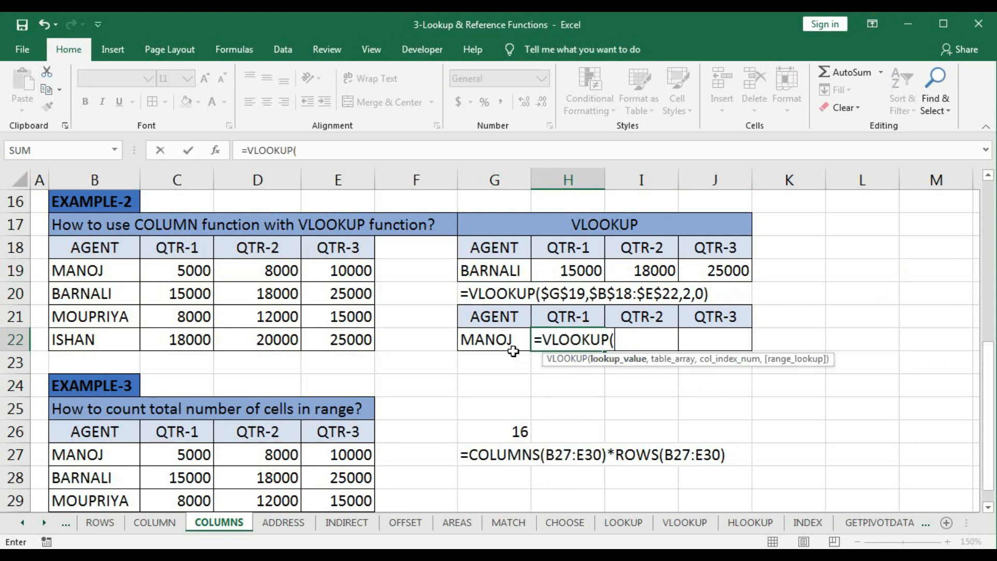
{"action": "left_click", "coordinate": [492, 340]}
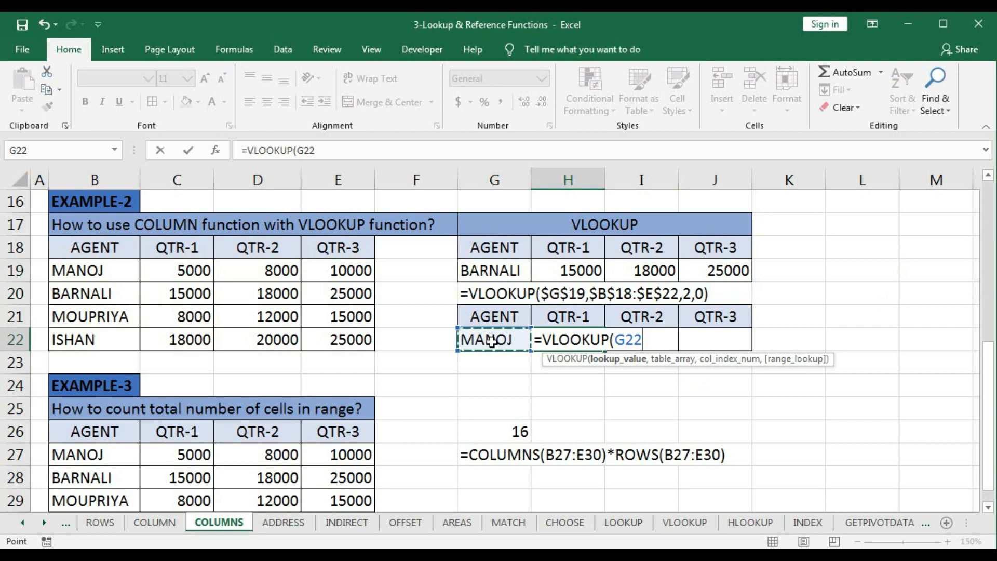
{"action": "key", "text": "F4"}
{"action": "type", "text": ","}
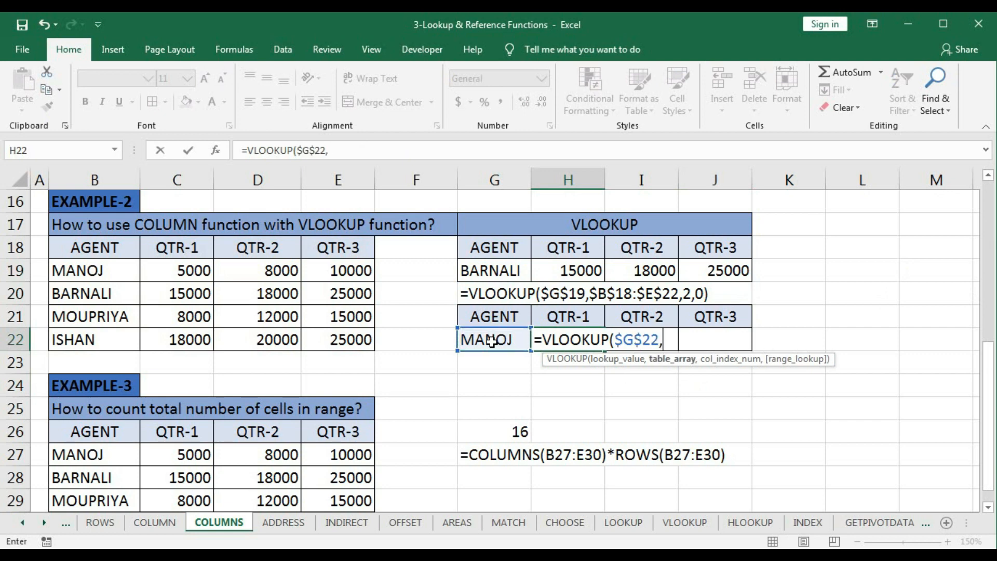
{"action": "left_click_drag", "start_coordinate": [94, 245], "coordinate": [332, 333]}
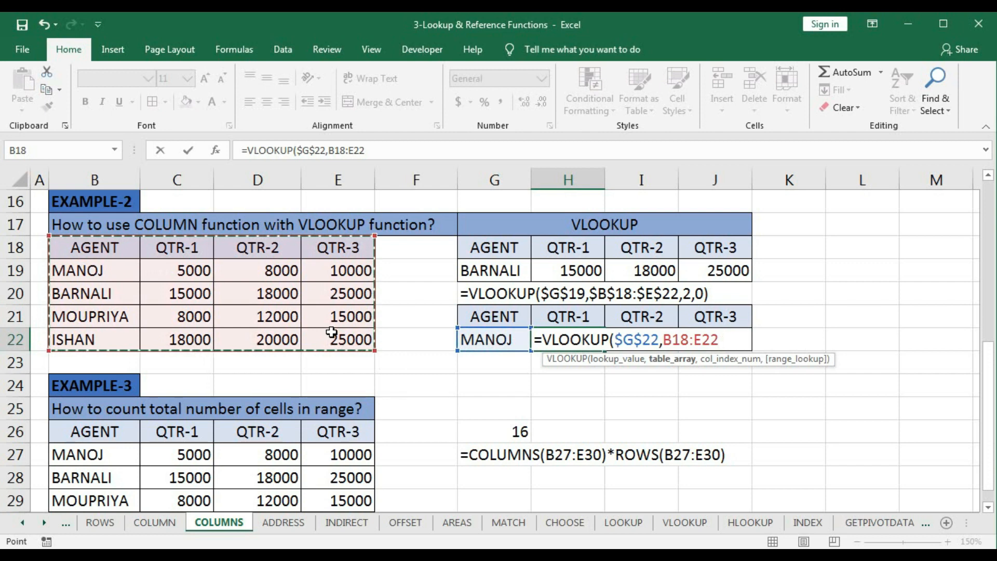
{"action": "key", "text": "F4"}
{"action": "type", "text": ","}
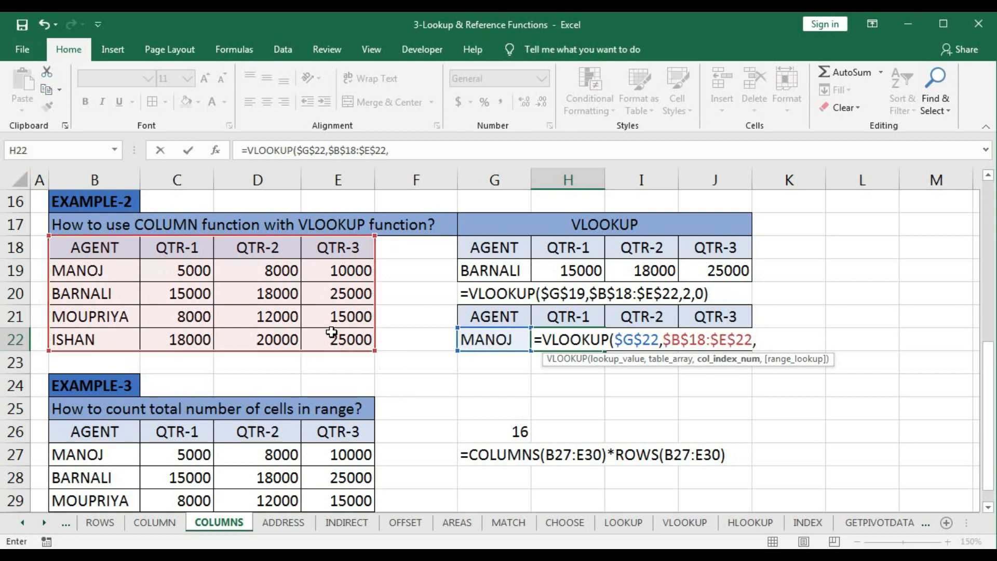
{"action": "type", "text": "colu"}
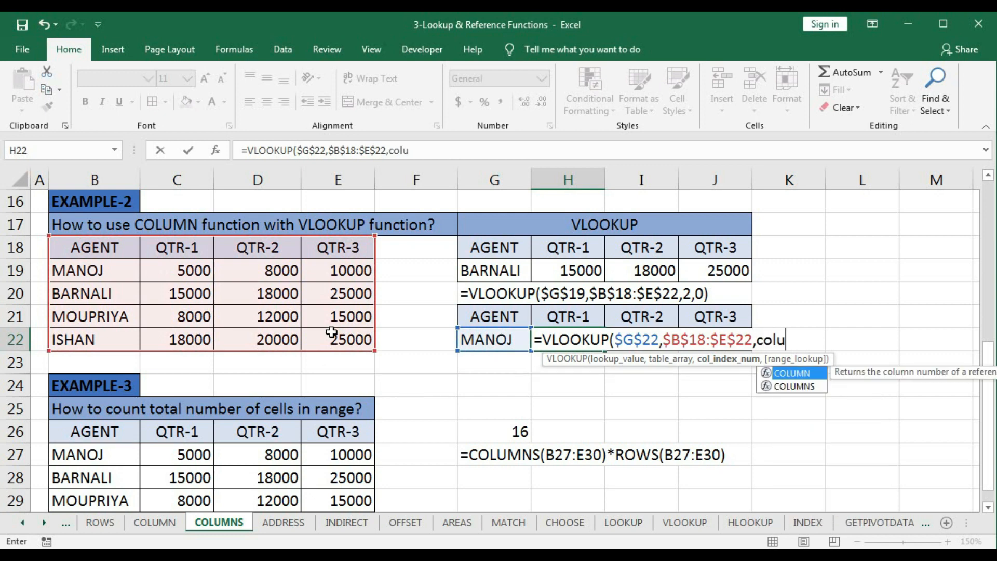
- Complete the H22 VLOOKUP with COLUMNS($B$18:C18) as the column index and 0 for an exact match
{"action": "key", "text": "Down"}
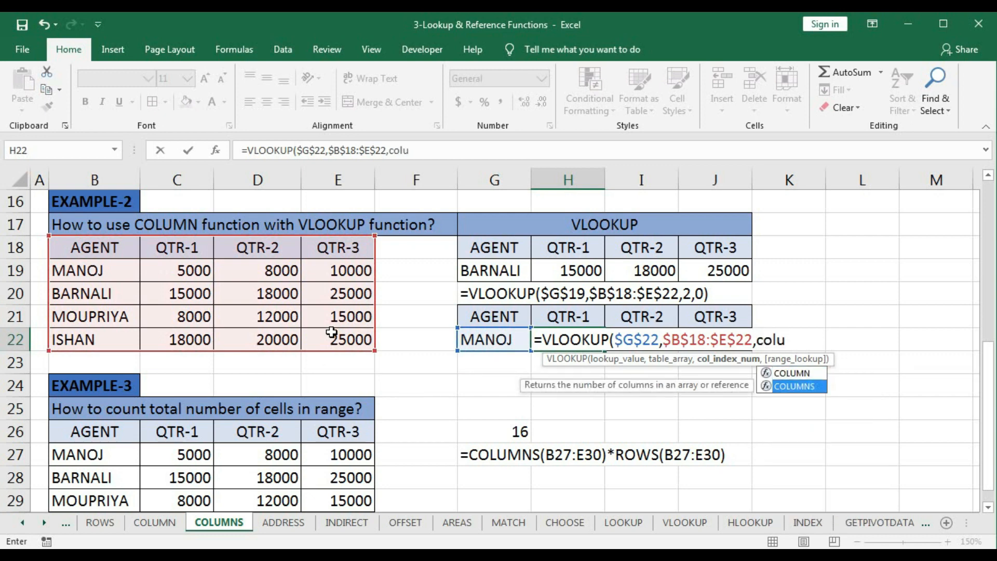
{"action": "key", "text": "Tab"}
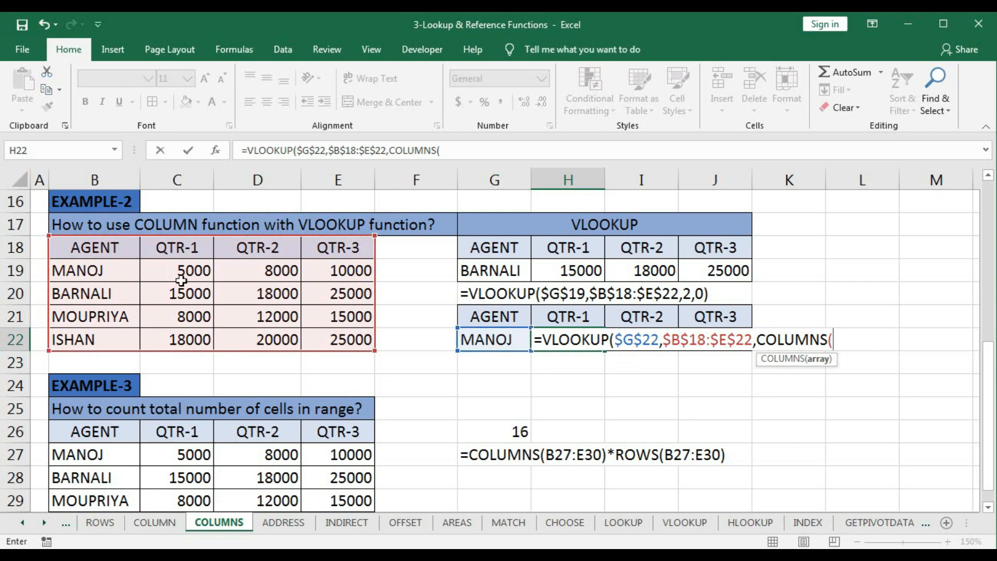
{"action": "left_click_drag", "start_coordinate": [87, 248], "coordinate": [172, 247]}
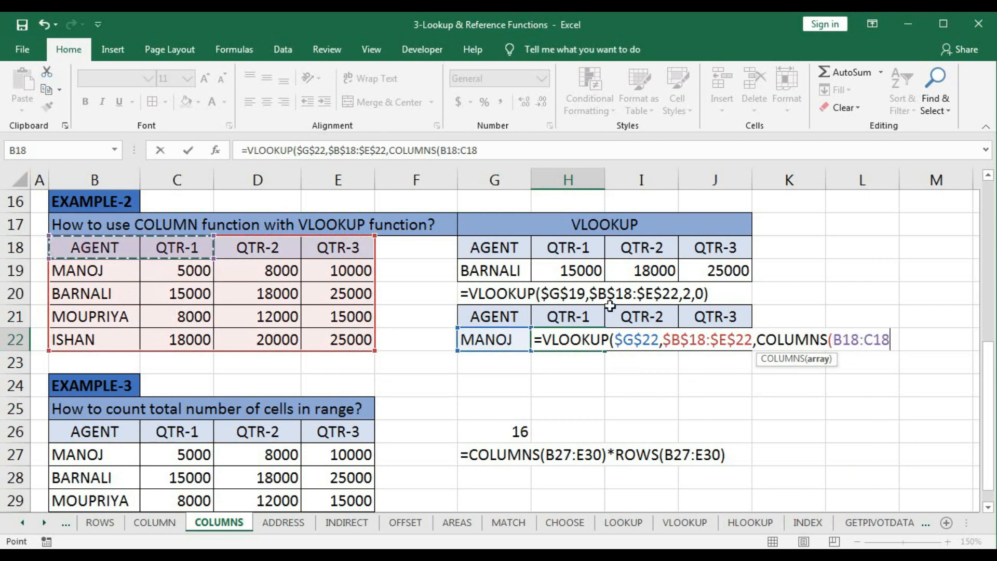
{"action": "left_click", "coordinate": [844, 339]}
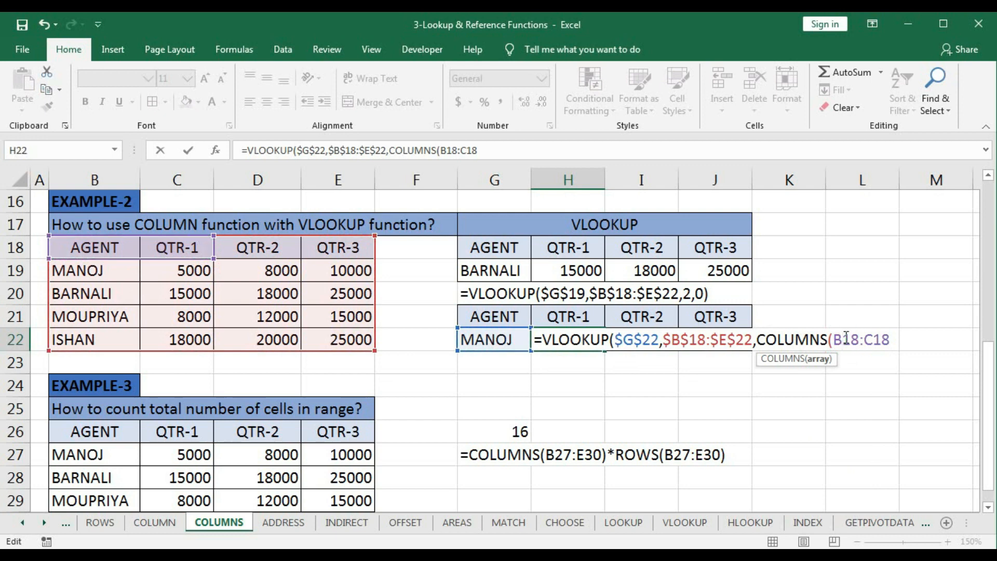
{"action": "key", "text": "F4"}
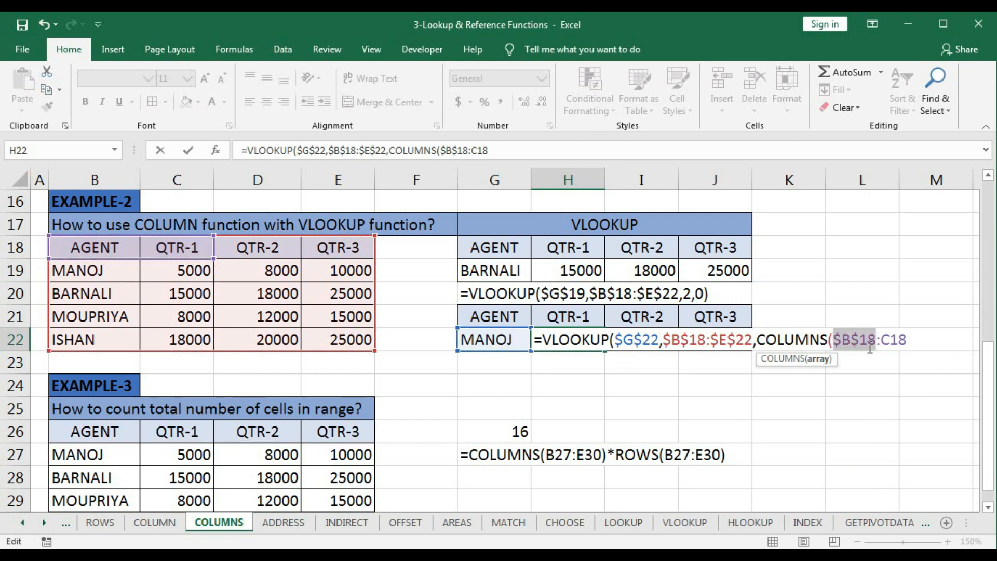
{"action": "left_click", "coordinate": [906, 343]}
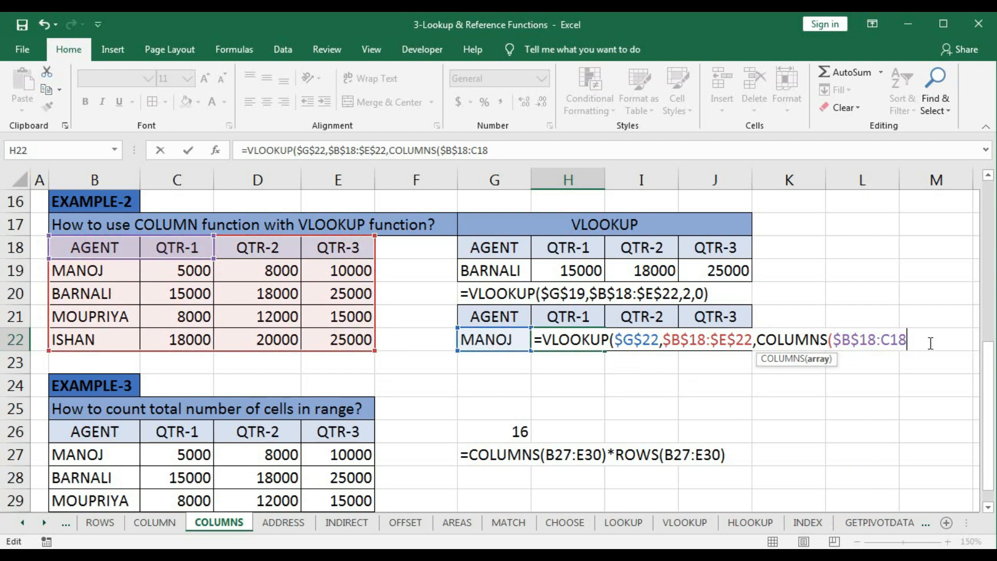
{"action": "type", "text": ")"}
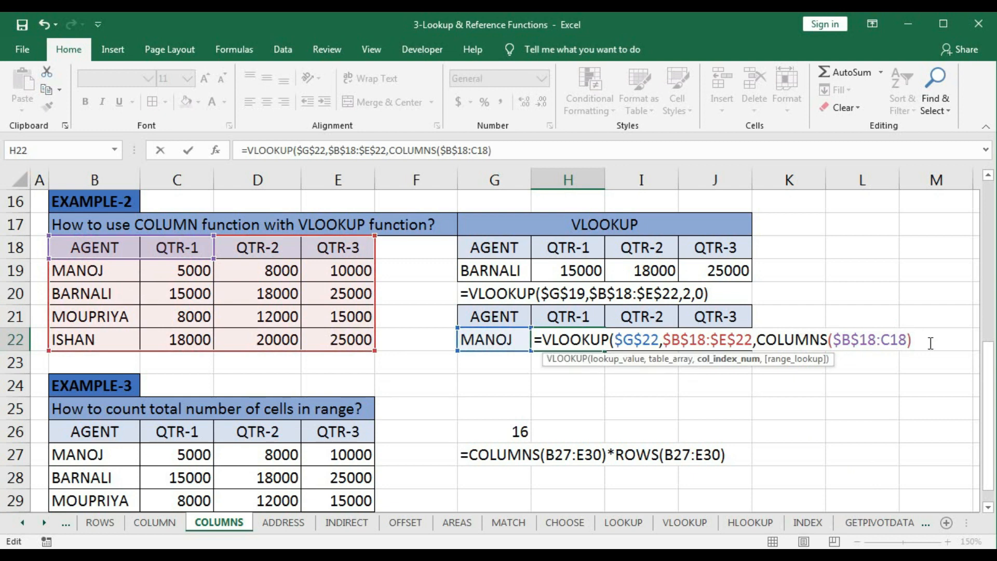
{"action": "type", "text": ",0"}
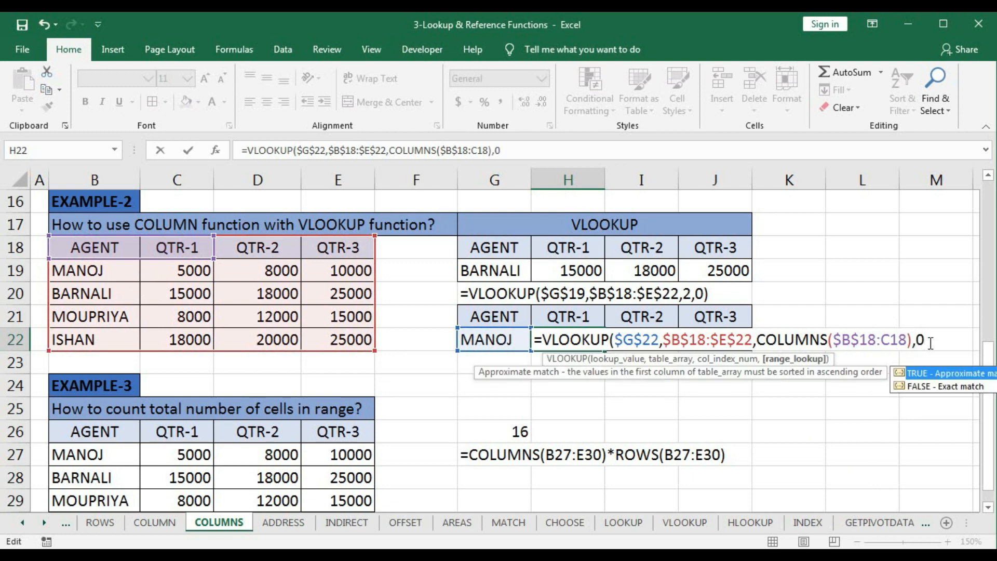
{"action": "type", "text": ")"}
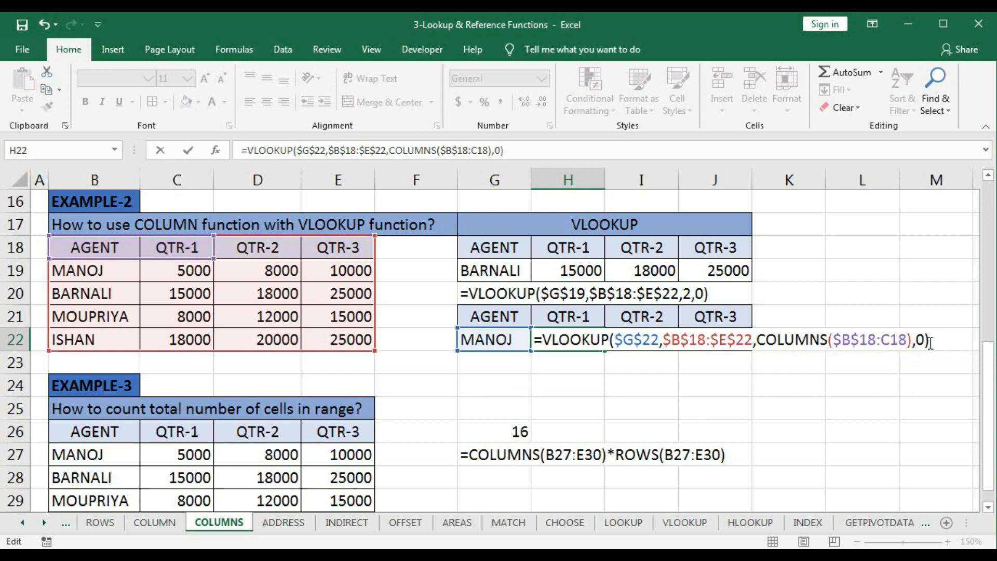
- Evaluate the COLUMNS argument inside the H22 formula, then restore COLUMNS($B$18:C18) and commit the formula
{"action": "left_click", "coordinate": [865, 340]}
{"action": "left_click", "coordinate": [794, 340]}
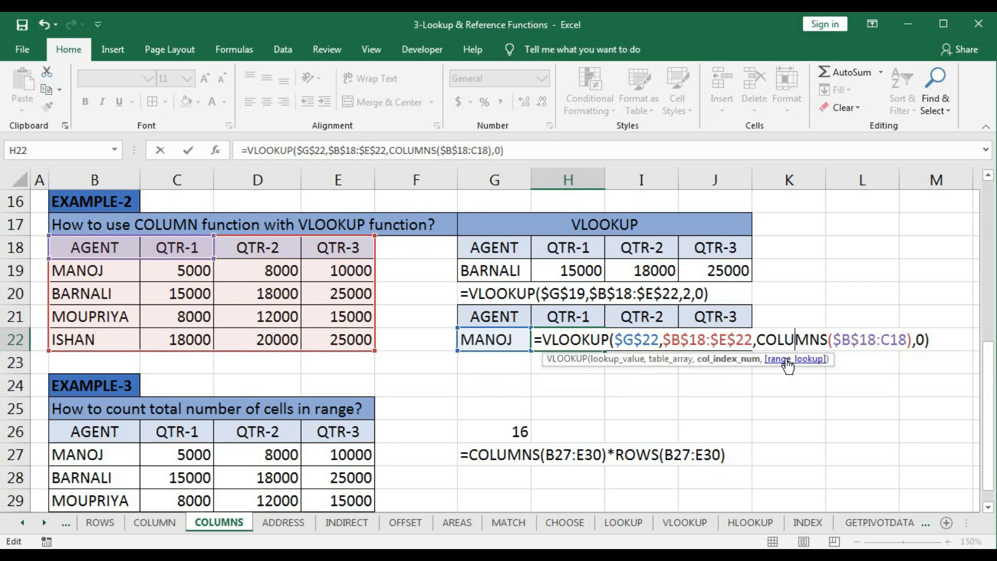
{"action": "left_click", "coordinate": [739, 365]}
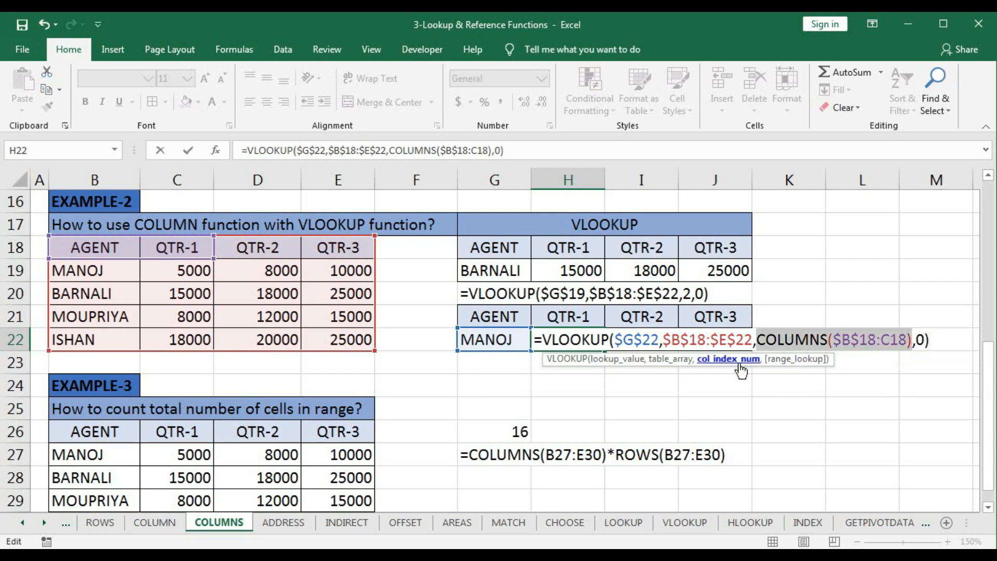
{"action": "type", "text": "2"}
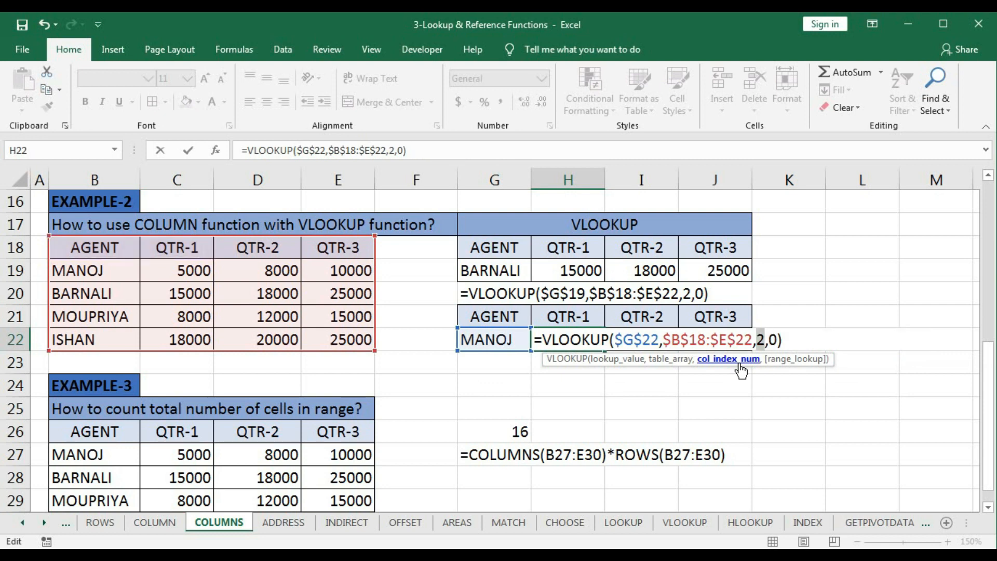
{"action": "key", "text": "ctrl+z"}
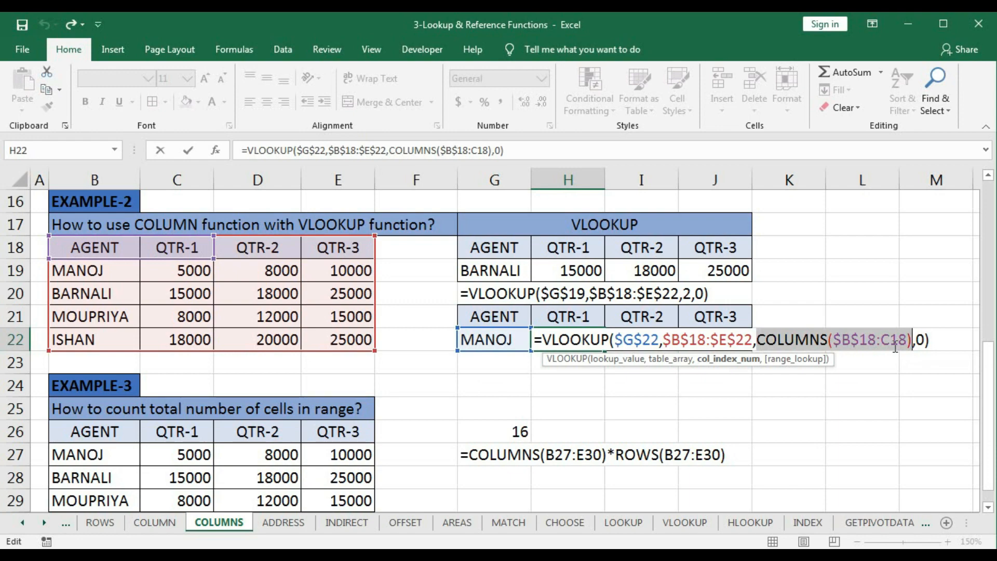
{"action": "key", "text": "Return"}
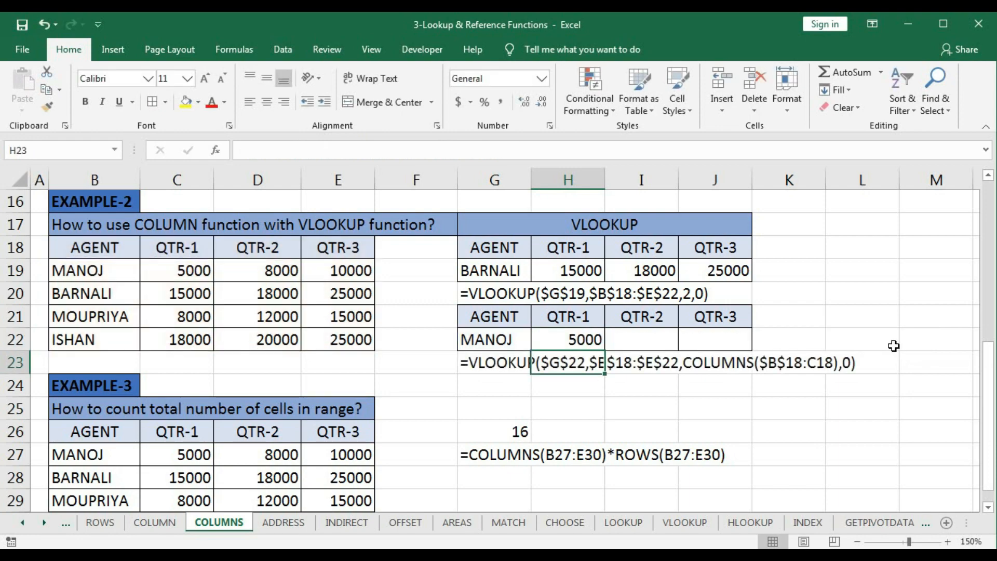
- Change the agent in G22 to the same agent as in G19
{"action": "left_click", "coordinate": [578, 339]}
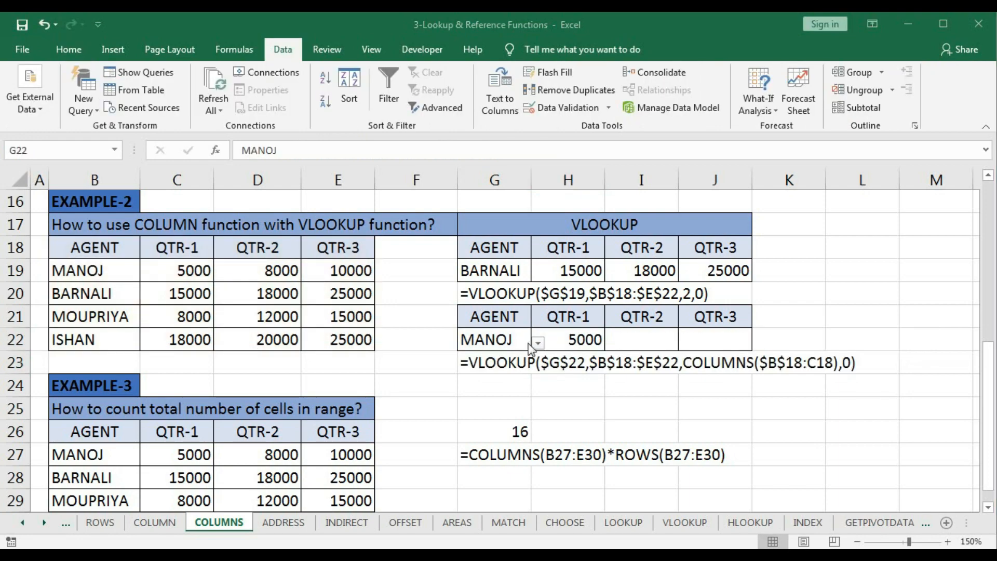
{"action": "left_click", "coordinate": [537, 343]}
{"action": "left_click", "coordinate": [537, 342]}
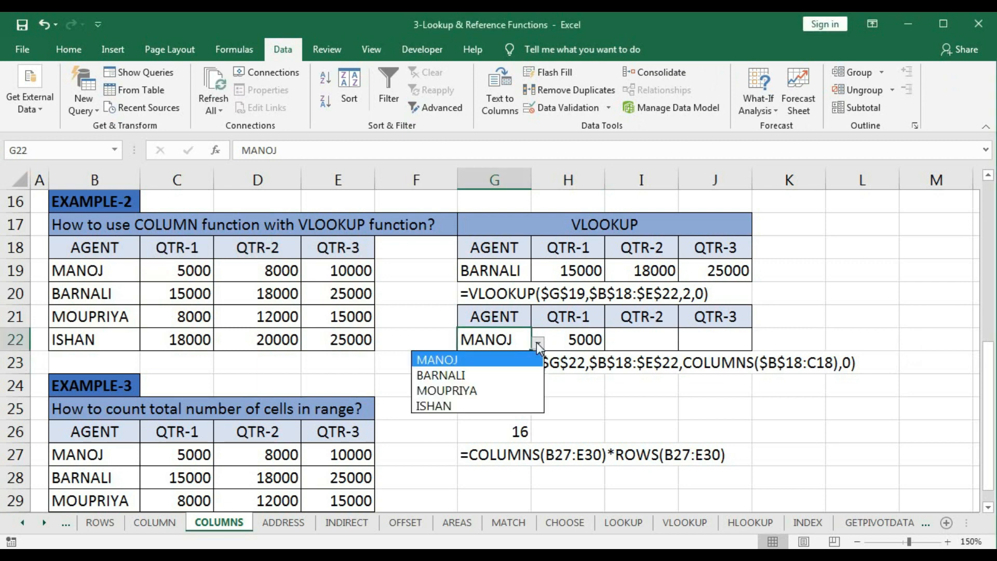
{"action": "left_click", "coordinate": [467, 374]}
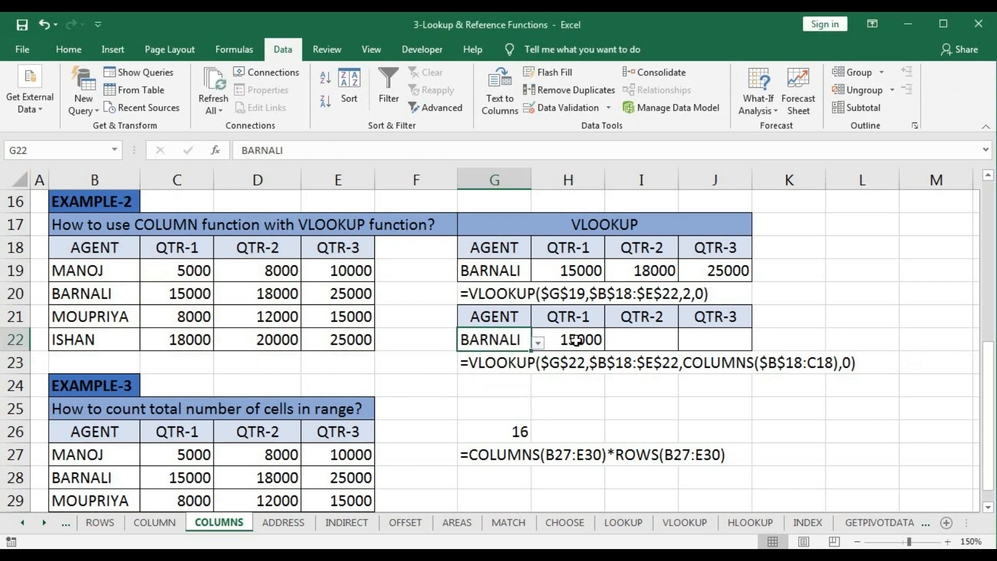
- Fill the H22 formula across to J22 and check the formula in each quarter cell
{"action": "left_click", "coordinate": [576, 341]}
{"action": "left_click_drag", "start_coordinate": [607, 354], "coordinate": [740, 353]}
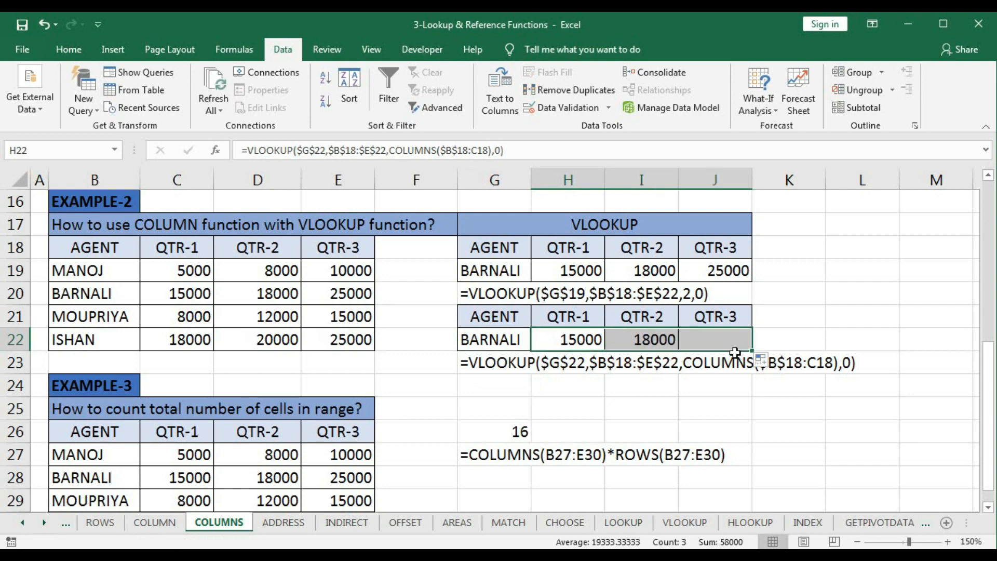
{"action": "left_click", "coordinate": [597, 343]}
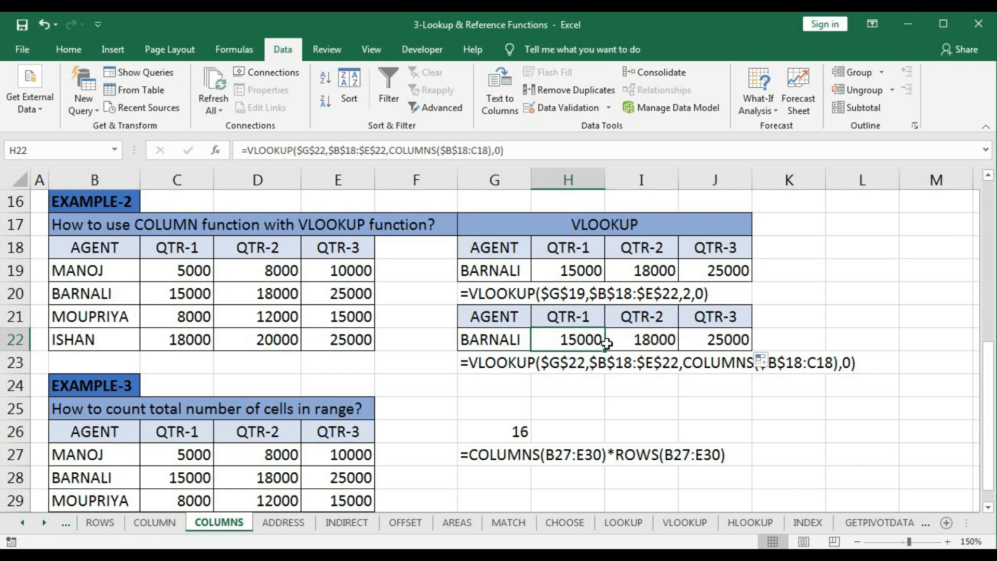
{"action": "left_click", "coordinate": [657, 342]}
{"action": "left_click", "coordinate": [718, 343]}
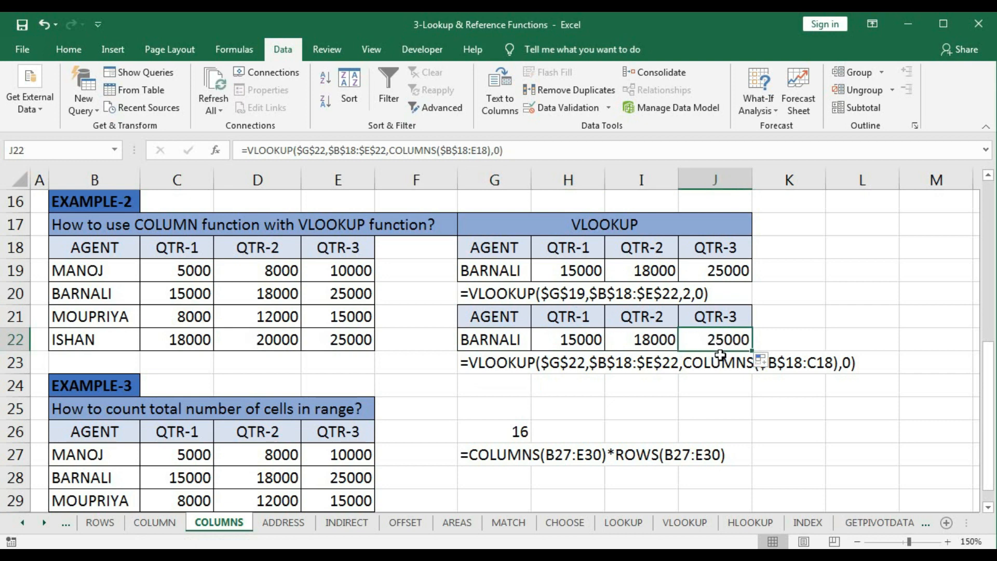
- Evaluate the column index argument inside the I22 and J22 VLOOKUP formulas, cancelling each edit to keep the original formula
{"action": "double_click", "coordinate": [663, 343]}
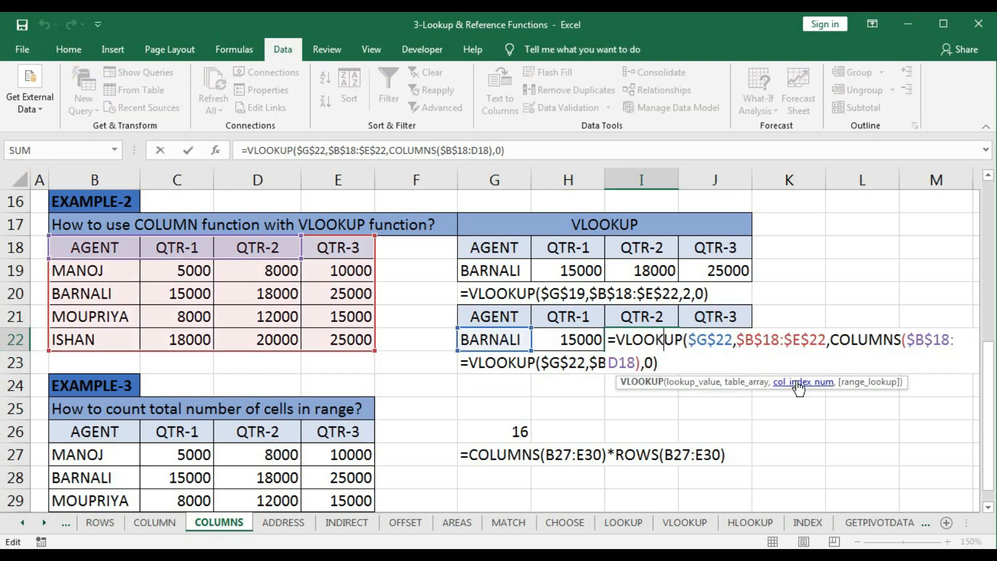
{"action": "left_click", "coordinate": [799, 387]}
{"action": "key", "text": "F9"}
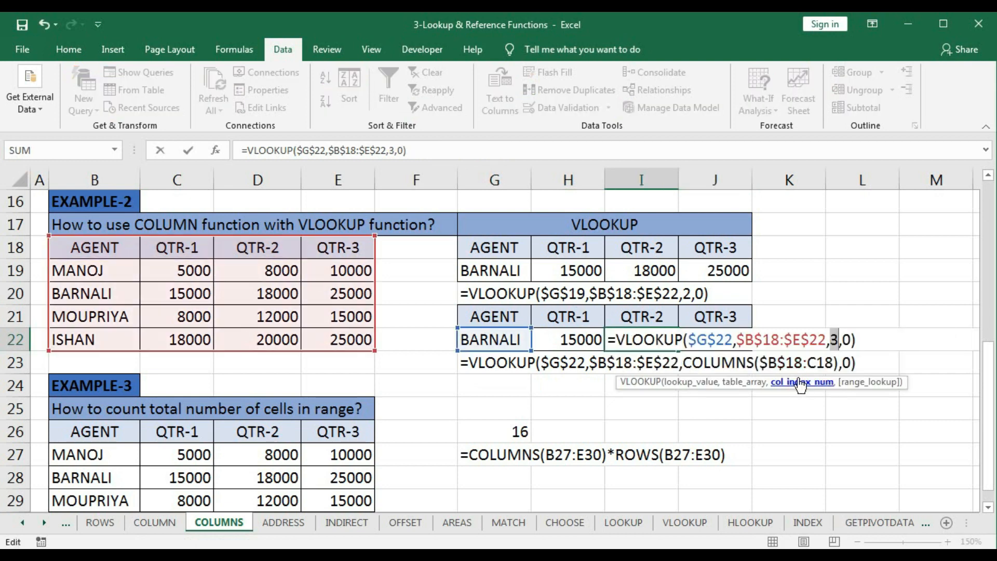
{"action": "key", "text": "Escape"}
{"action": "double_click", "coordinate": [730, 343]}
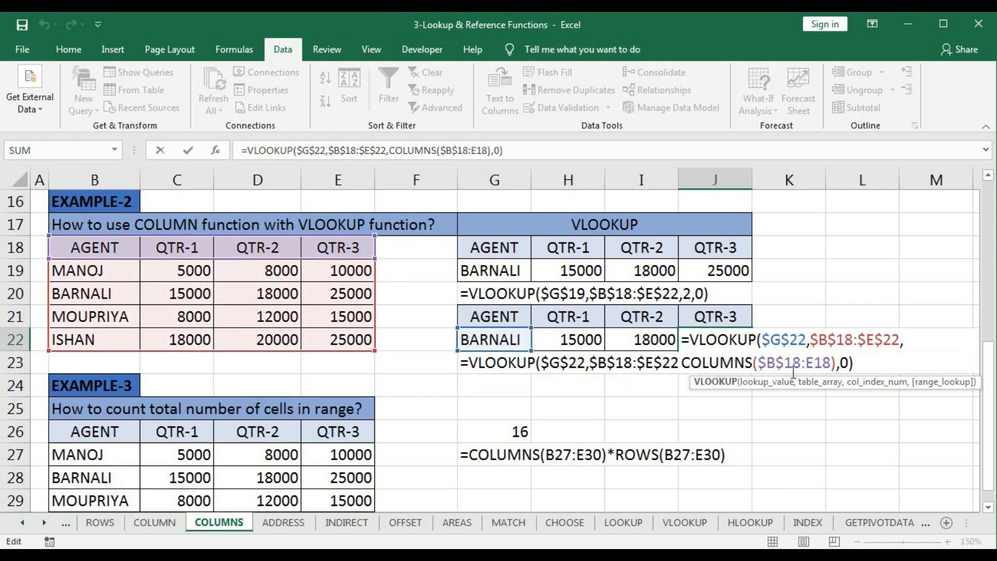
{"action": "left_click", "coordinate": [868, 385]}
{"action": "key", "text": "F9"}
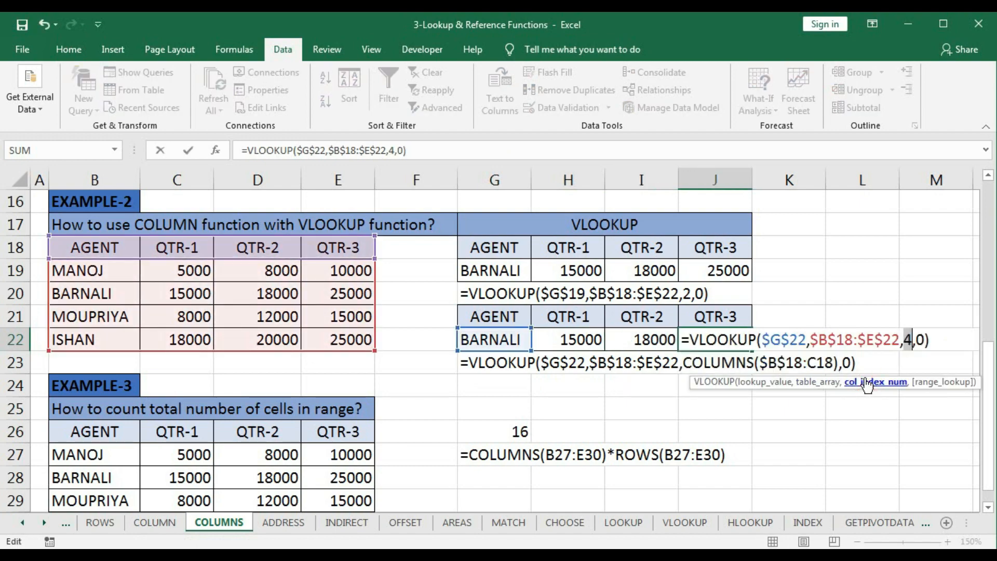
{"action": "key", "text": "Escape"}
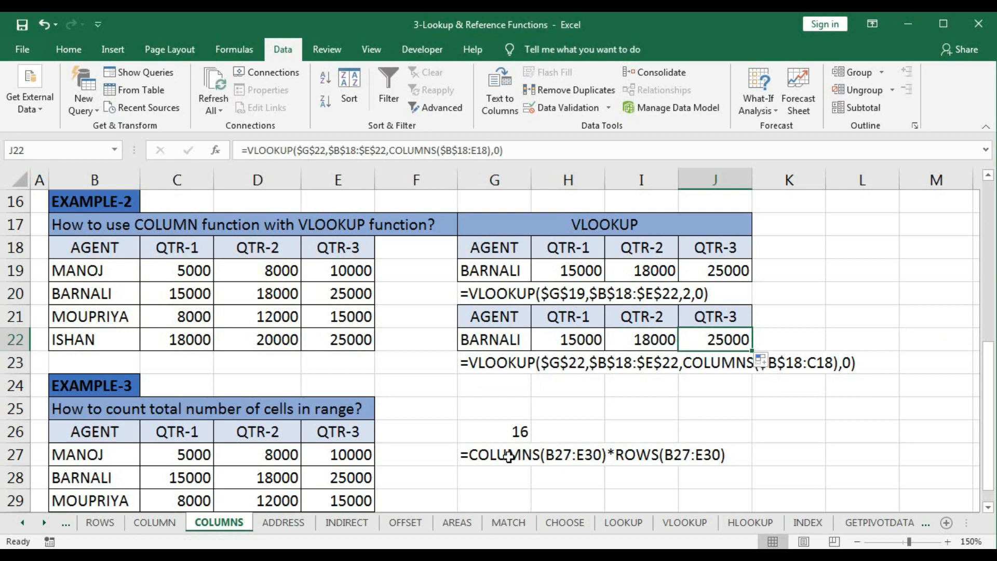
- Clear G26 in Example-3 and start a new formula there with COLUMNS(B26:E29)
{"action": "left_click", "coordinate": [494, 432]}
{"action": "key", "text": "Delete"}
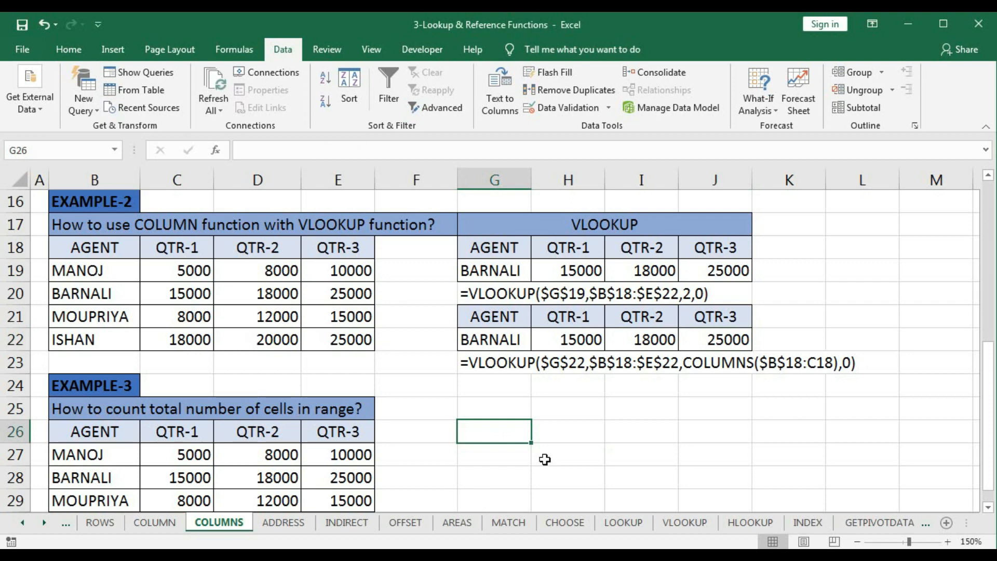
{"action": "type", "text": "="}
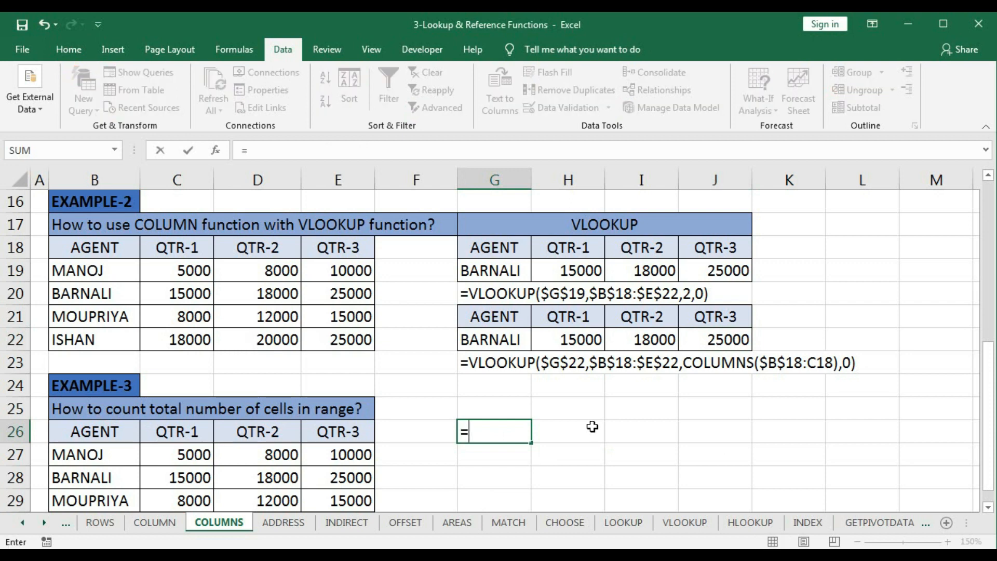
{"action": "type", "text": "col"}
{"action": "key", "text": "Down"}
{"action": "key", "text": "Tab"}
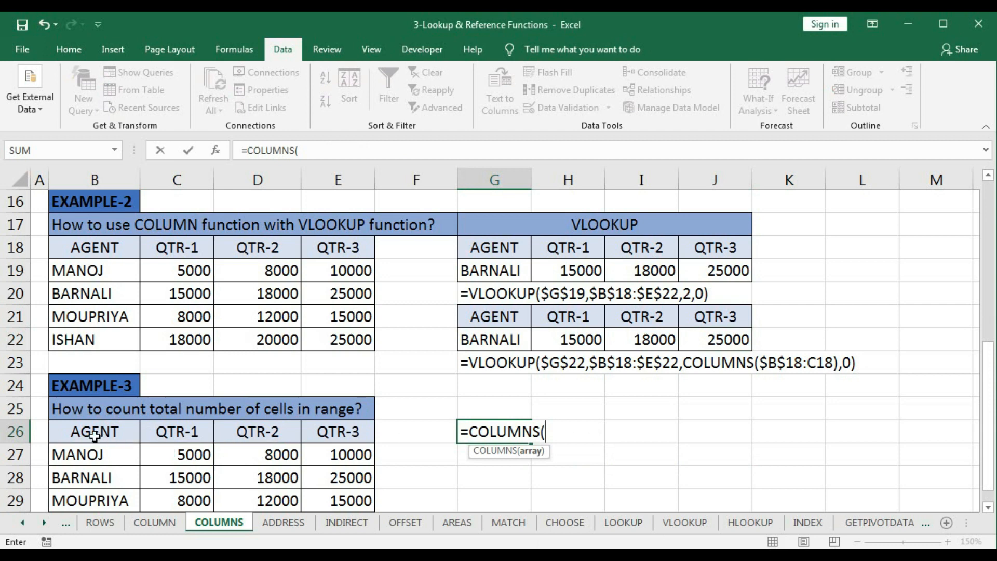
{"action": "left_click_drag", "start_coordinate": [96, 437], "coordinate": [331, 498]}
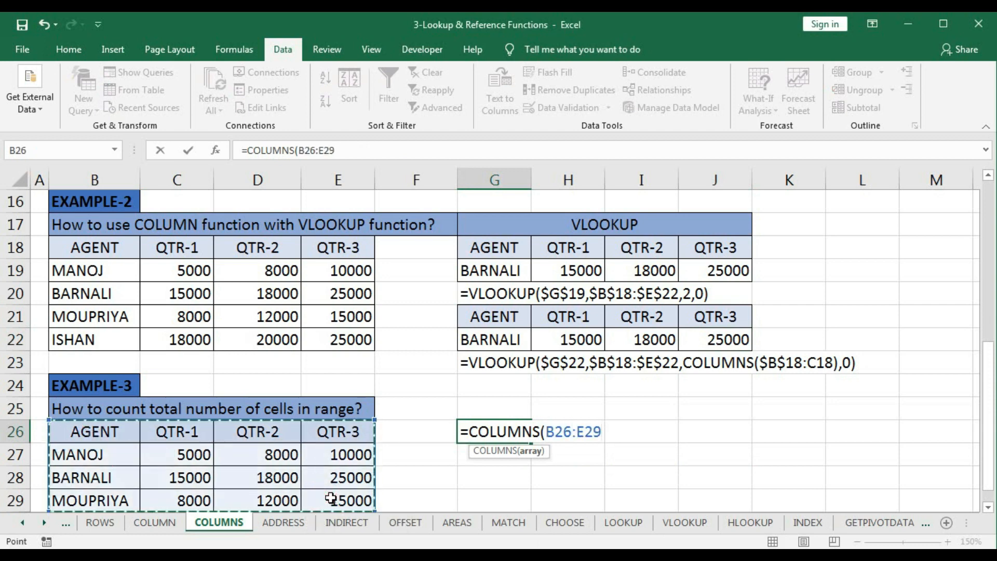
{"action": "type", "text": ")*"}
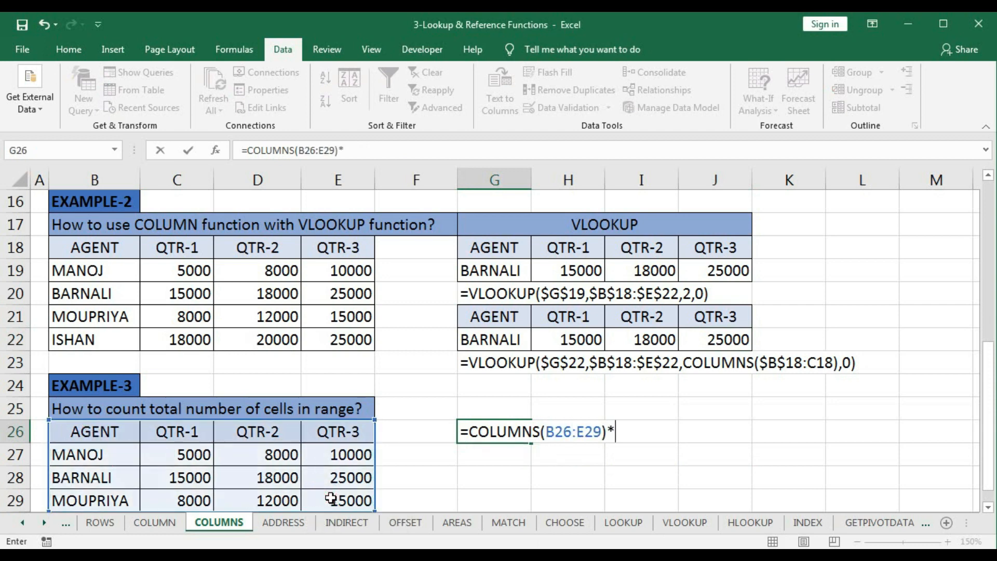
{"action": "type", "text": "rows"}
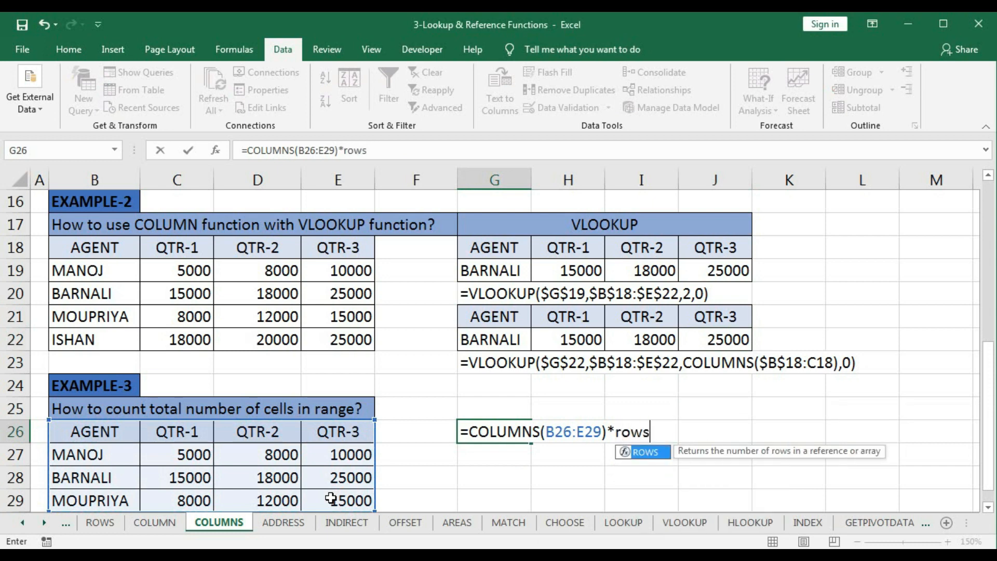
- Multiply the COLUMNS part in G26 by ROWS(B26:E29) and commit the formula
{"action": "key", "text": "Tab"}
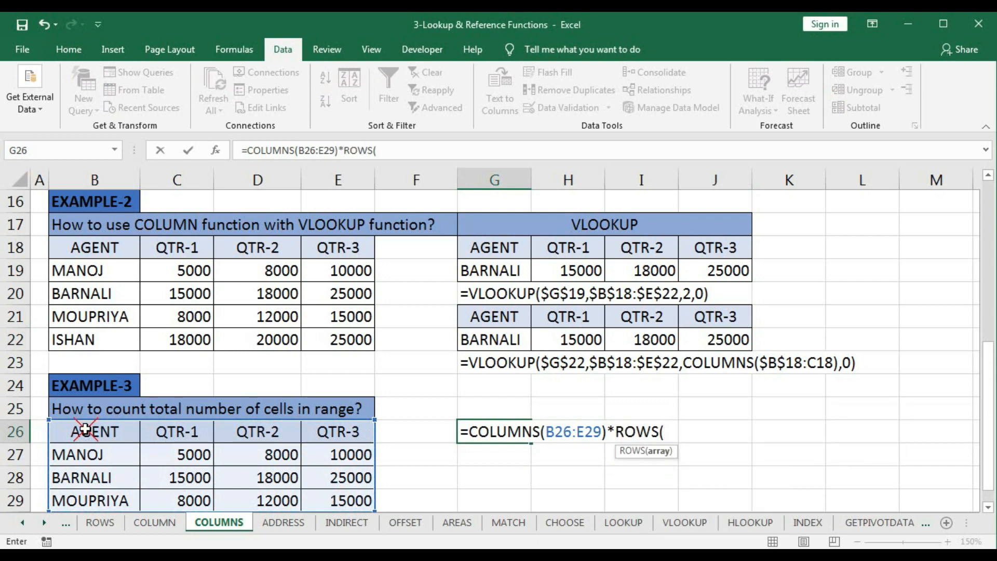
{"action": "left_click_drag", "start_coordinate": [82, 430], "coordinate": [333, 499]}
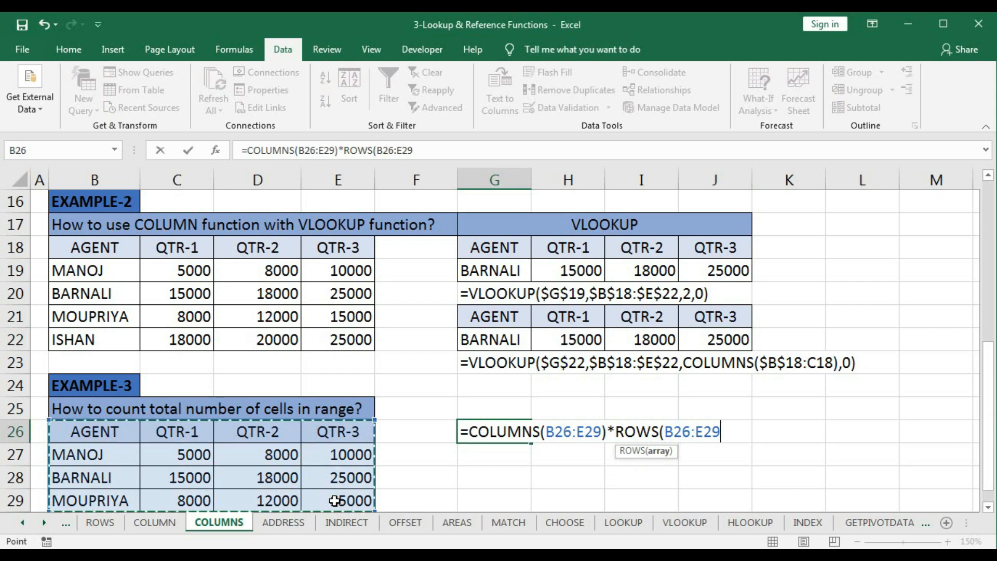
{"action": "type", "text": ")"}
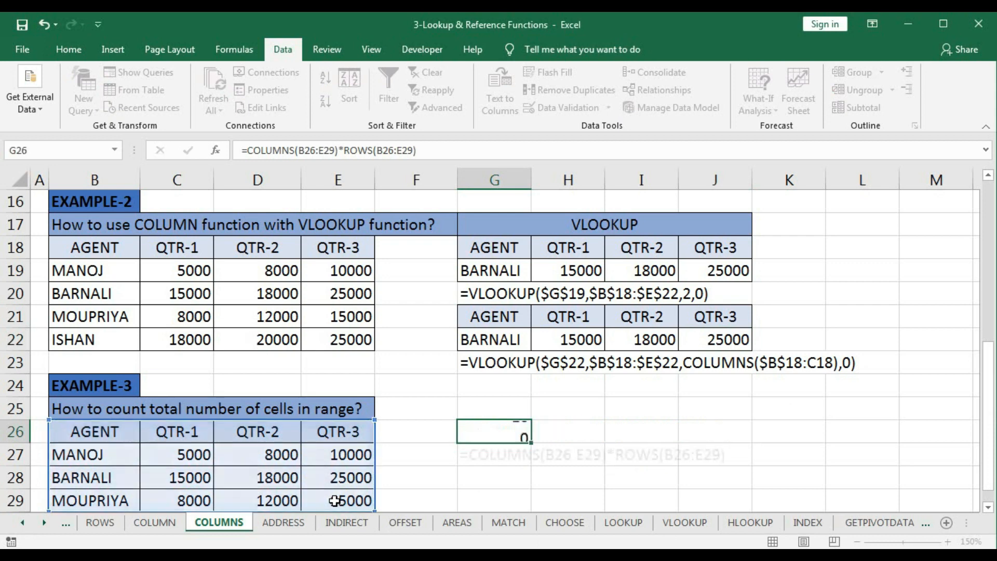
{"action": "key", "text": "Return"}
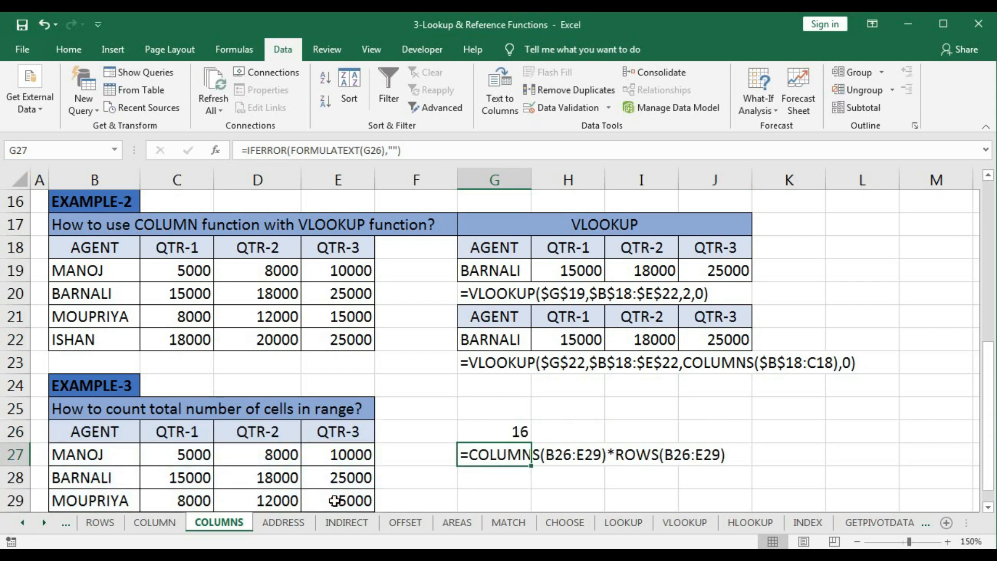
- Evaluate the COLUMNS and ROWS parts of the G26 formula separately, restoring each part before committing the original formula
{"action": "double_click", "coordinate": [497, 432]}
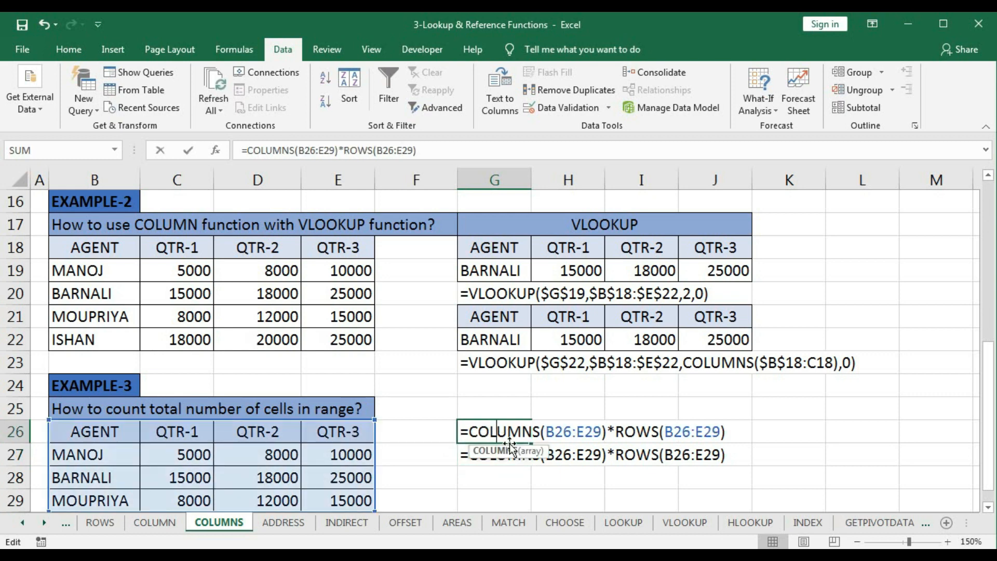
{"action": "left_click_drag", "start_coordinate": [469, 433], "coordinate": [613, 433]}
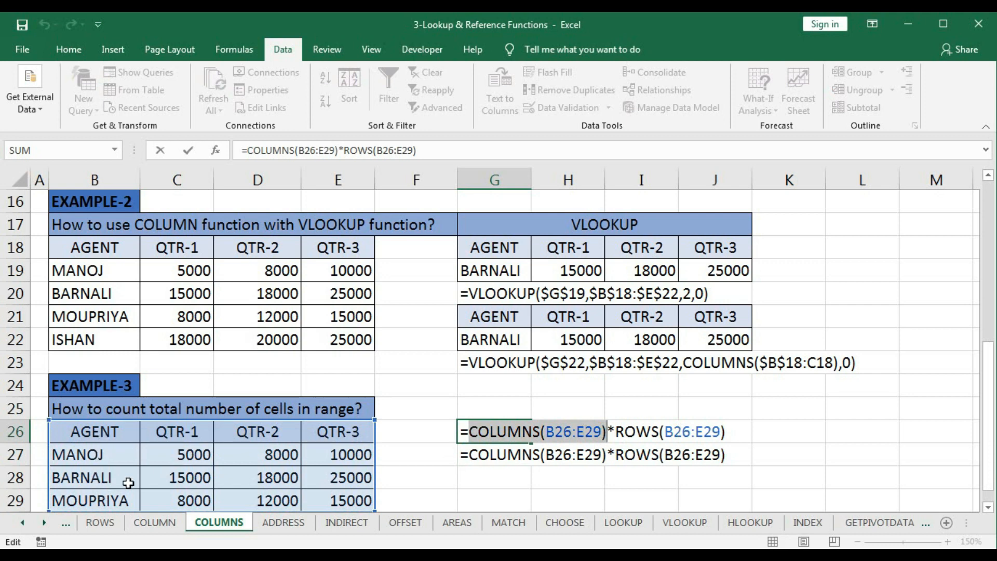
{"action": "key", "text": "F9"}
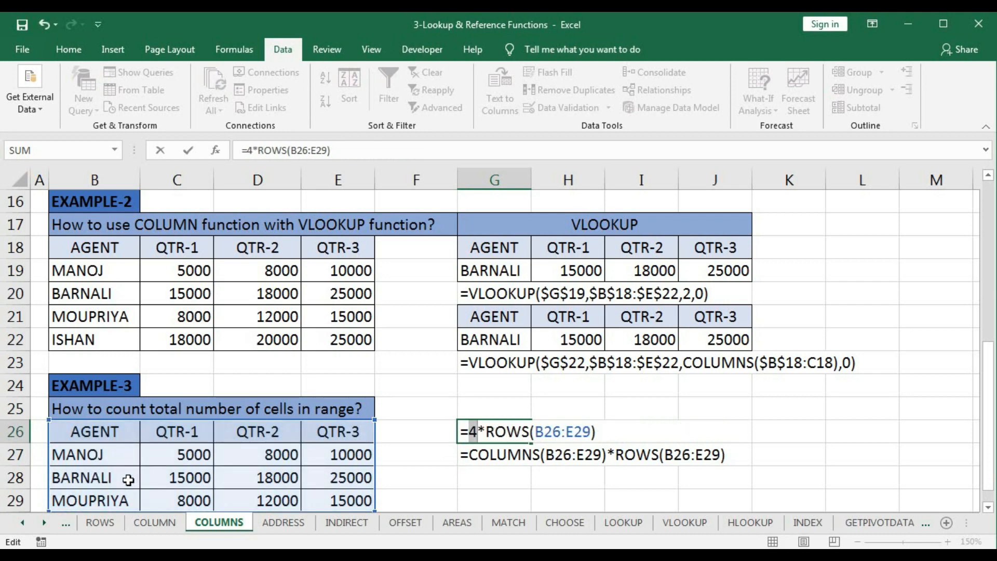
{"action": "key", "text": "ctrl+z"}
{"action": "left_click_drag", "start_coordinate": [616, 431], "coordinate": [762, 430]}
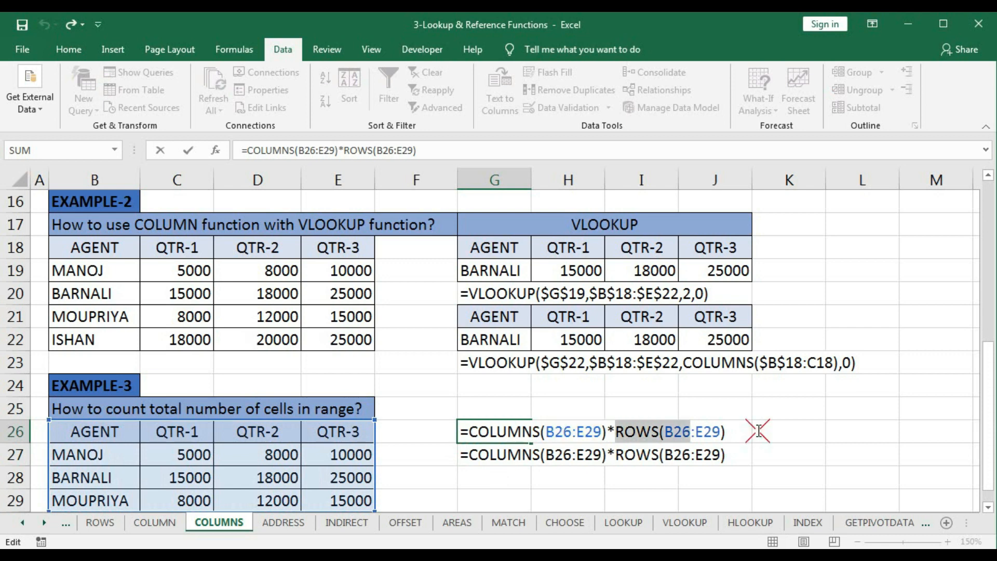
{"action": "key", "text": "F9"}
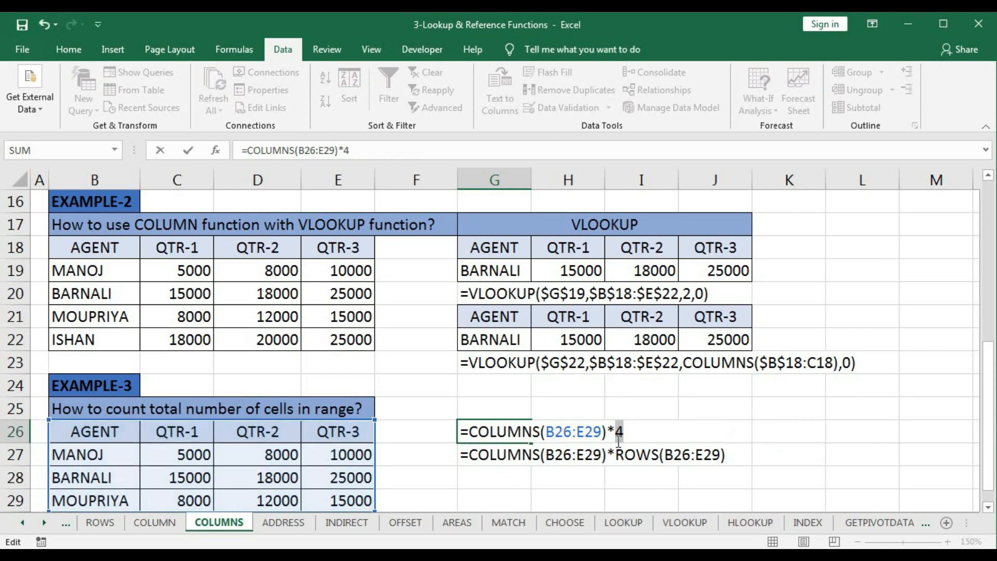
{"action": "key", "text": "ctrl+z"}
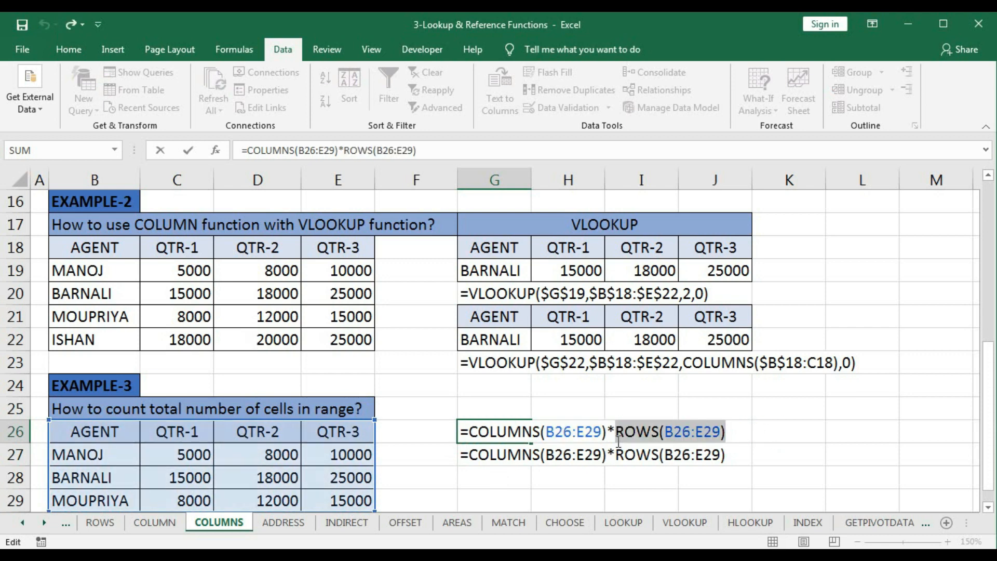
{"action": "key", "text": "Return"}
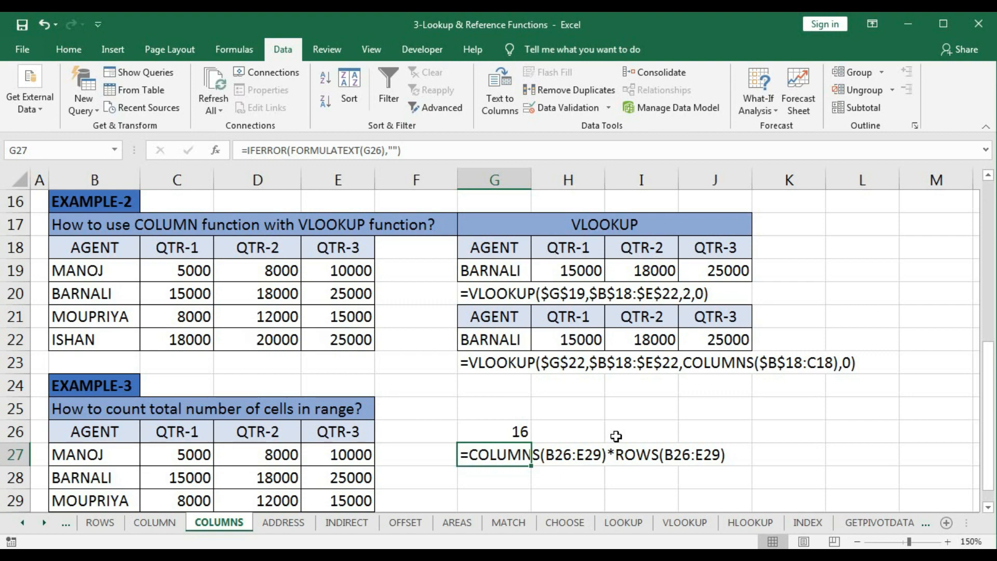
{"action": "scroll", "coordinate": [616, 436], "scroll_direction": "up", "scroll_amount": 5}
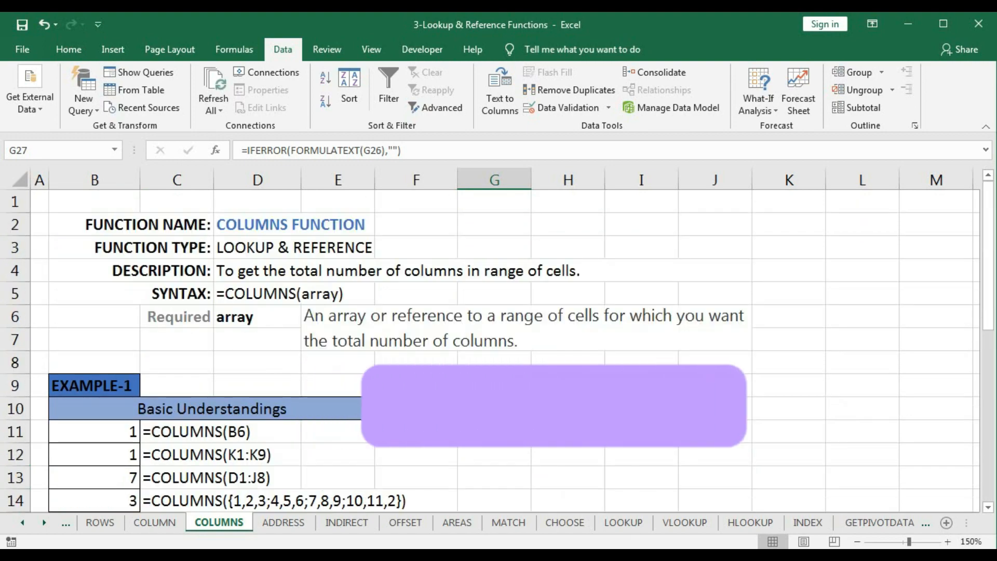